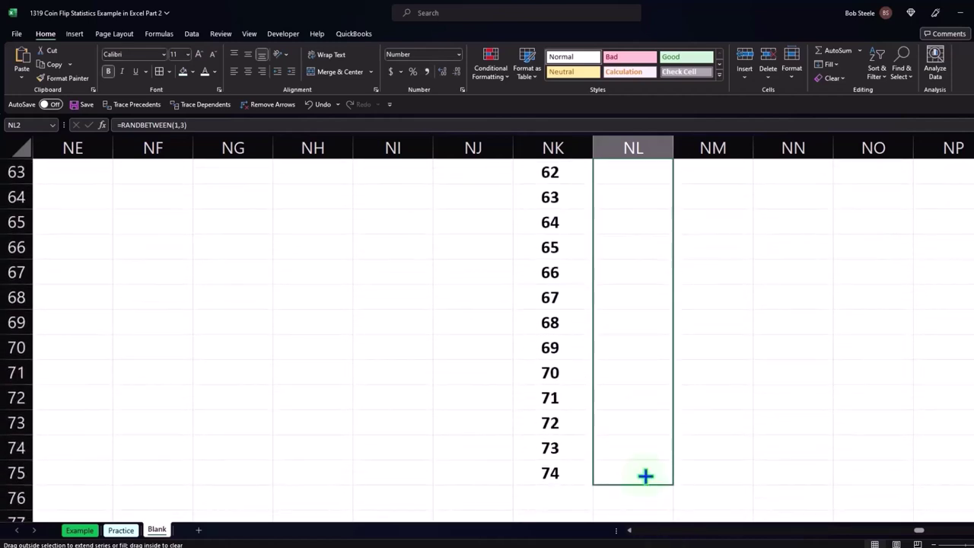
- Copy the Test 1 RANDBETWEEN formulas in rows 2 to 75 and paste them into the Test 2 through Test 100 columns
scroll(636, 395, "up", 9)
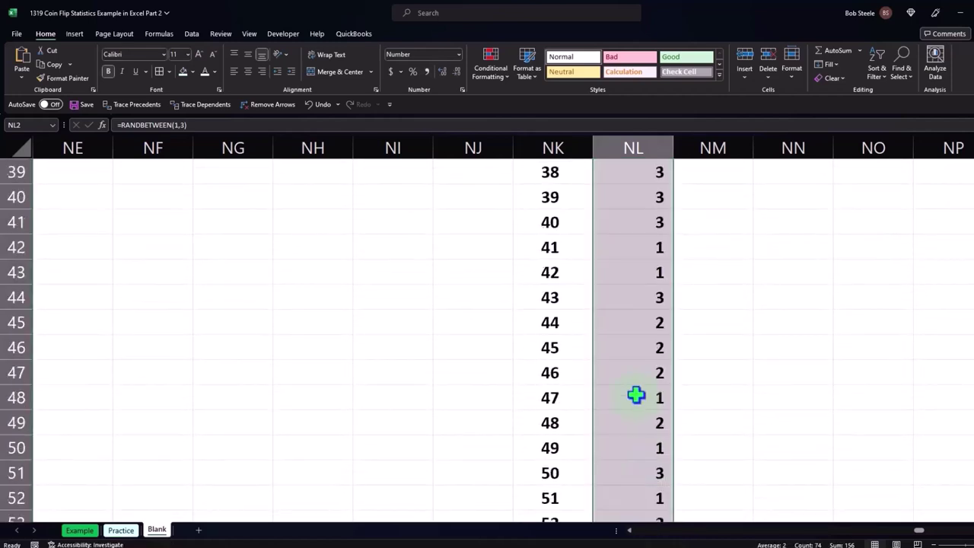
scroll(636, 395, "up", 12)
key("ctrl+c")
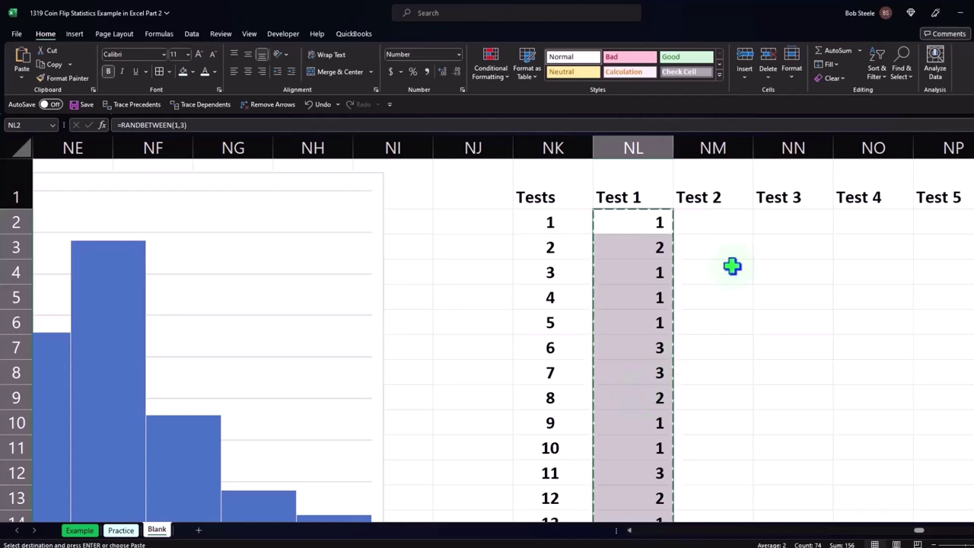
left_click_drag(729, 226, 851, 207)
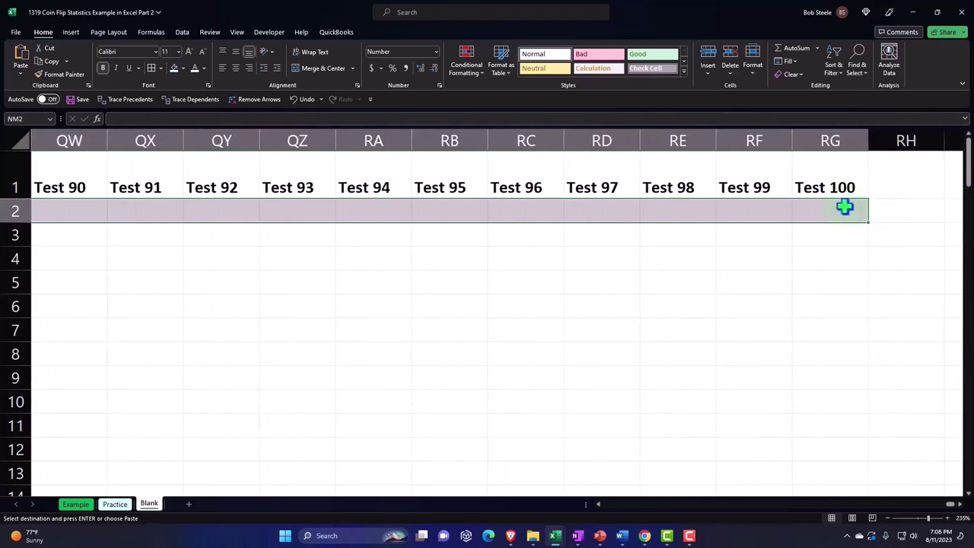
right_click(850, 216)
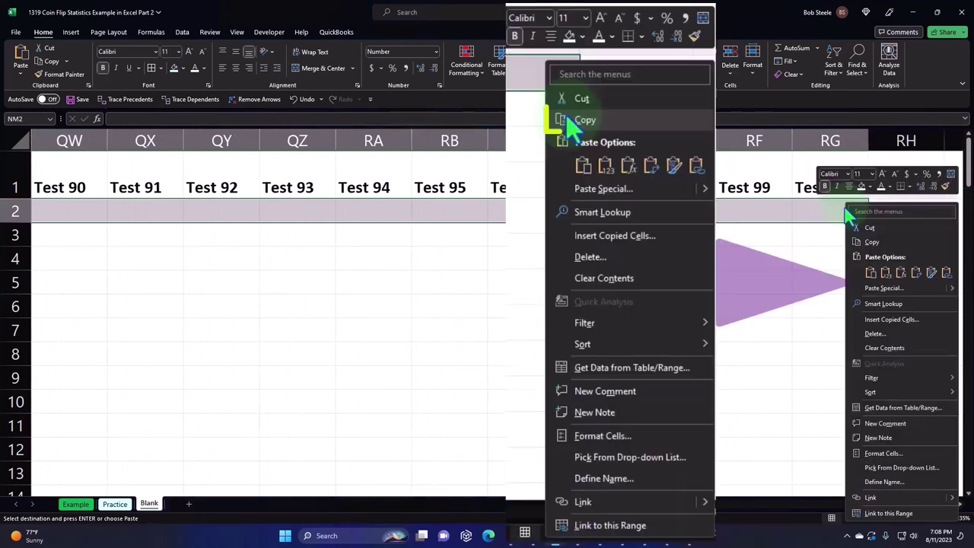
left_click(869, 274)
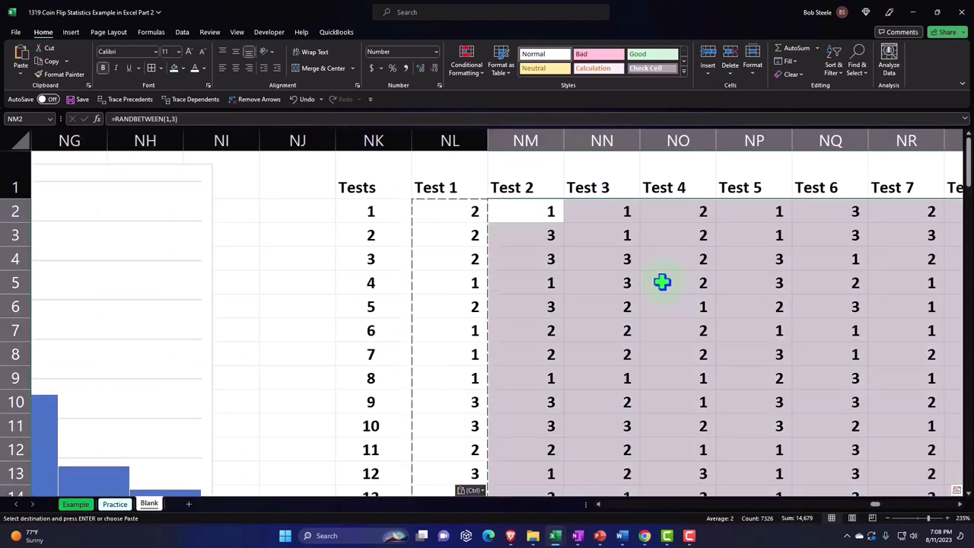
- Convert the test data, including the Tests column and header row, into a table
left_click(564, 282)
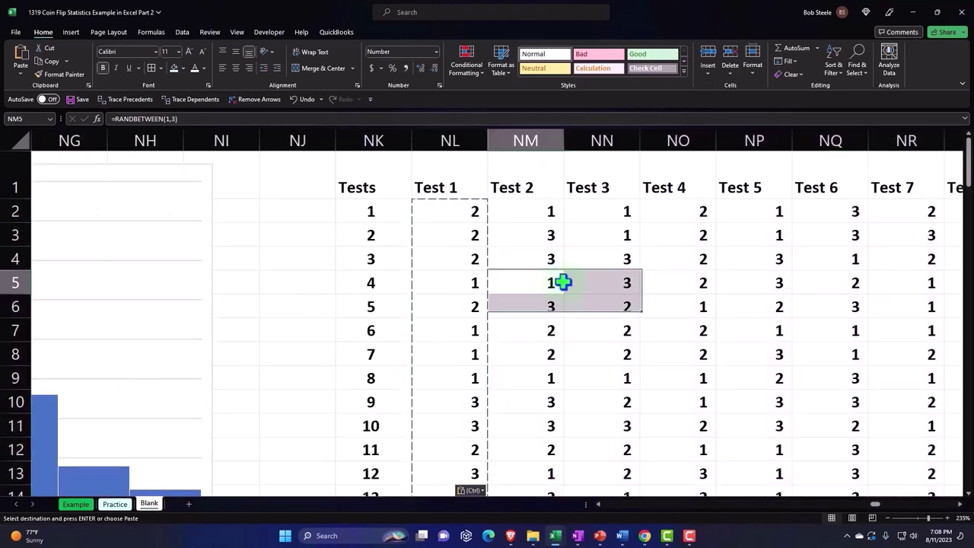
left_click(70, 32)
left_click(96, 56)
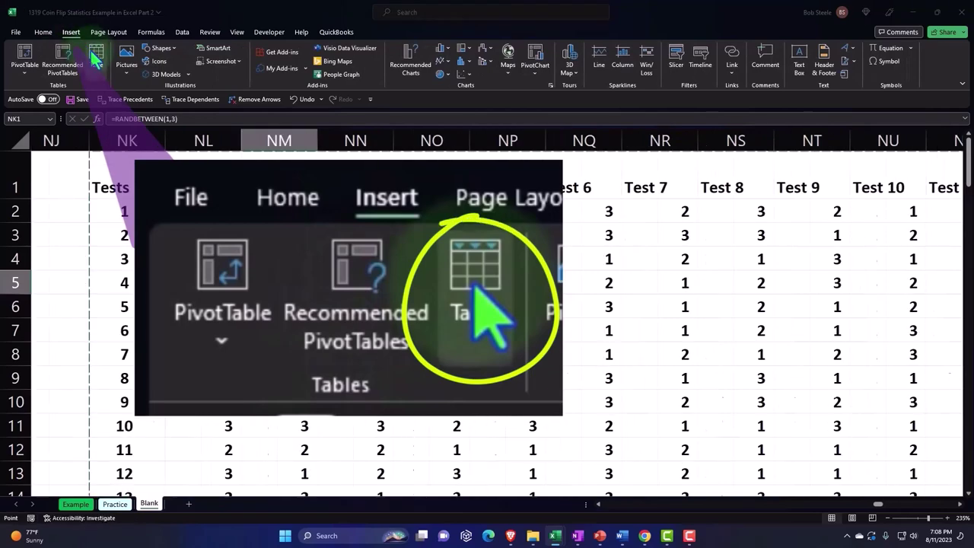
key("Return")
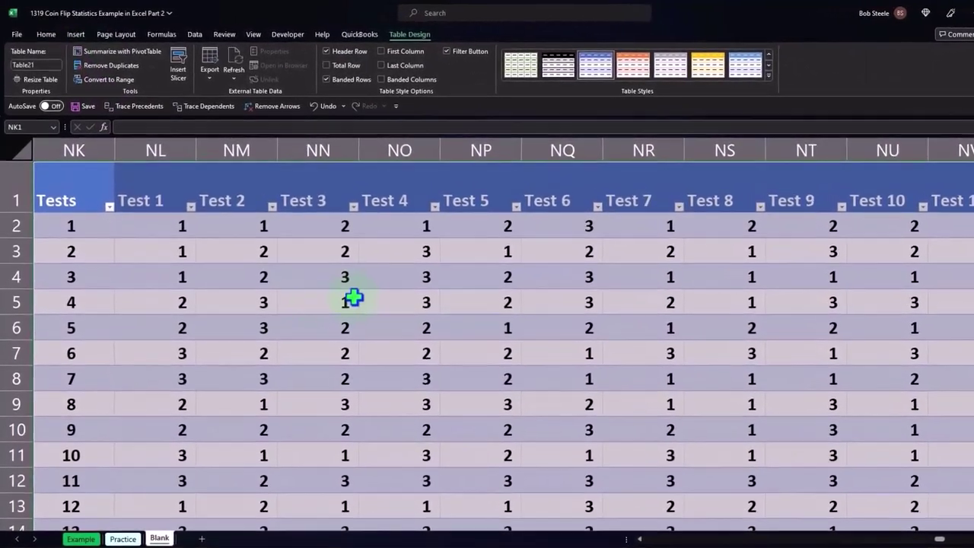
- Re-enter the Test 2 formula in cell NM3 unchanged to recalculate the table's random numbers
left_click(347, 290)
key("Left")
key("Left")
key("Left")
key("Left")
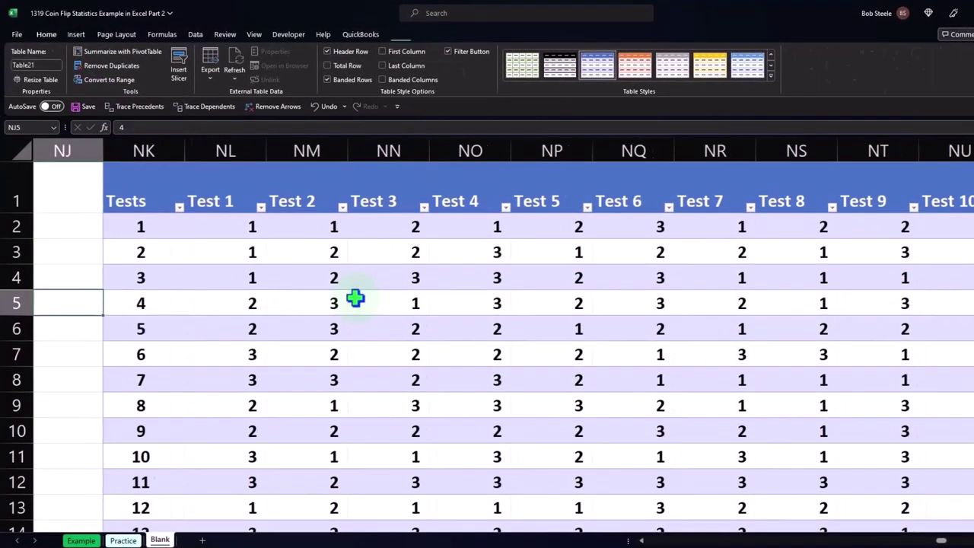
key("Left")
key("Left")
left_click(489, 259)
key("F2")
key("Return")
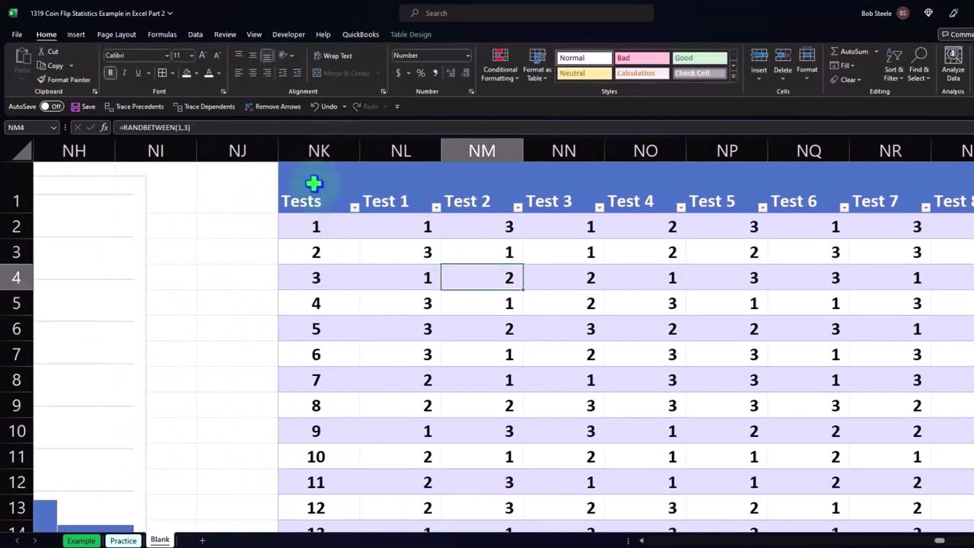
- Copy the entire random-number table with its headers and paste it as values starting at cell RI1
left_click_drag(314, 183, 920, 484)
key("ctrl+c")
scroll(910, 451, "up", 20)
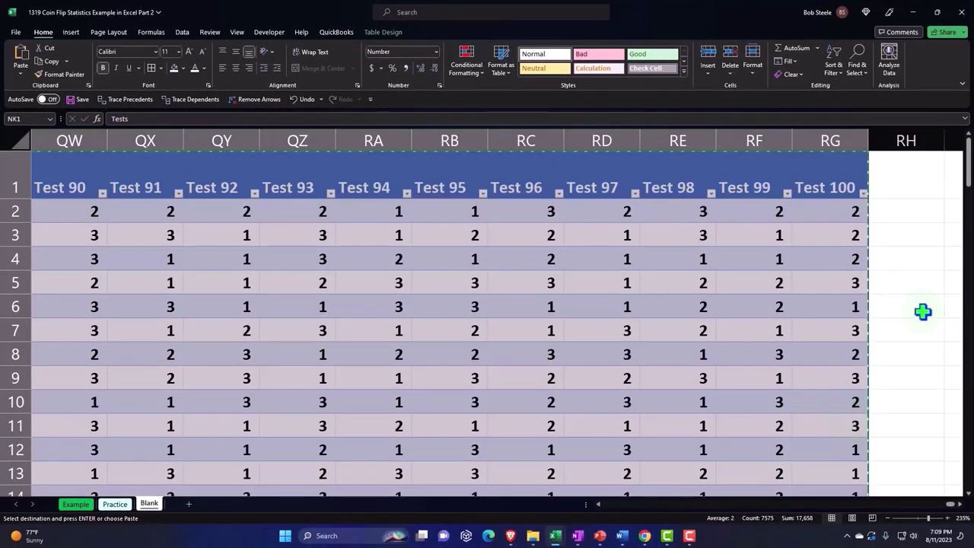
left_click(915, 196)
key("Right")
key("Right")
key("Right")
key("Right")
key("Right")
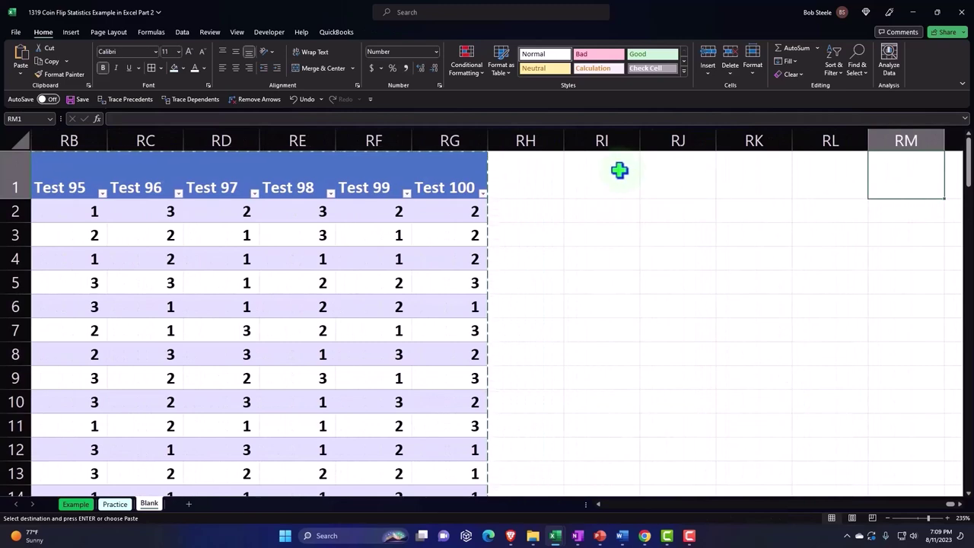
left_click(619, 170)
right_click(620, 171)
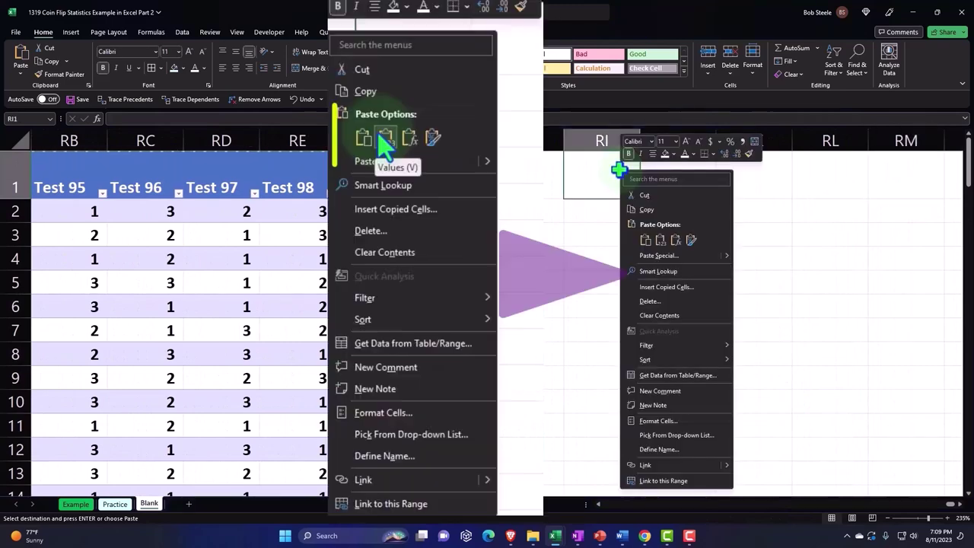
left_click(659, 241)
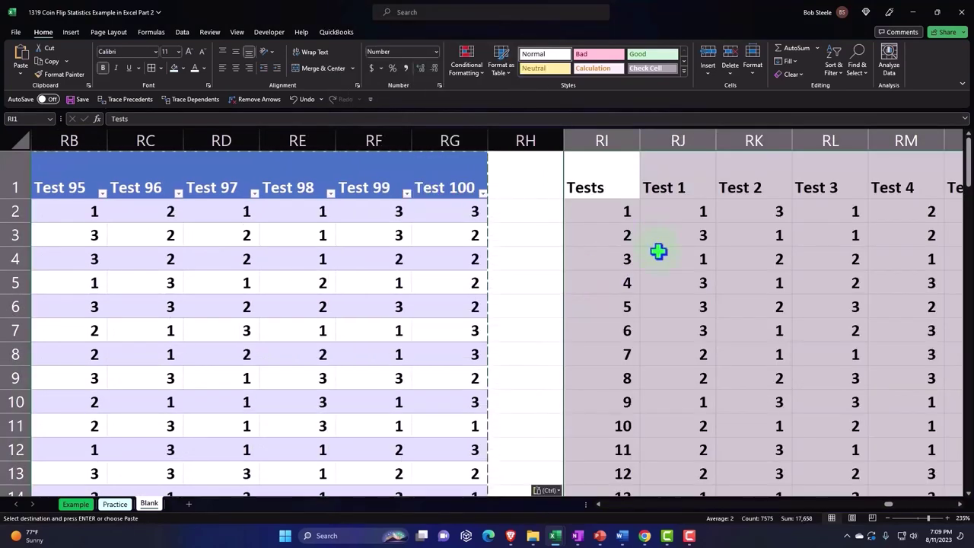
left_click(658, 251)
- Format the pasted header row, Tests through Test 100, with black fill, white font and centered text
mouse_move(617, 184)
left_mouse_down()
mouse_move(906, 186)
mouse_move(872, 200)
mouse_move(889, 204)
mouse_move(815, 181)
mouse_move(850, 188)
left_mouse_up()
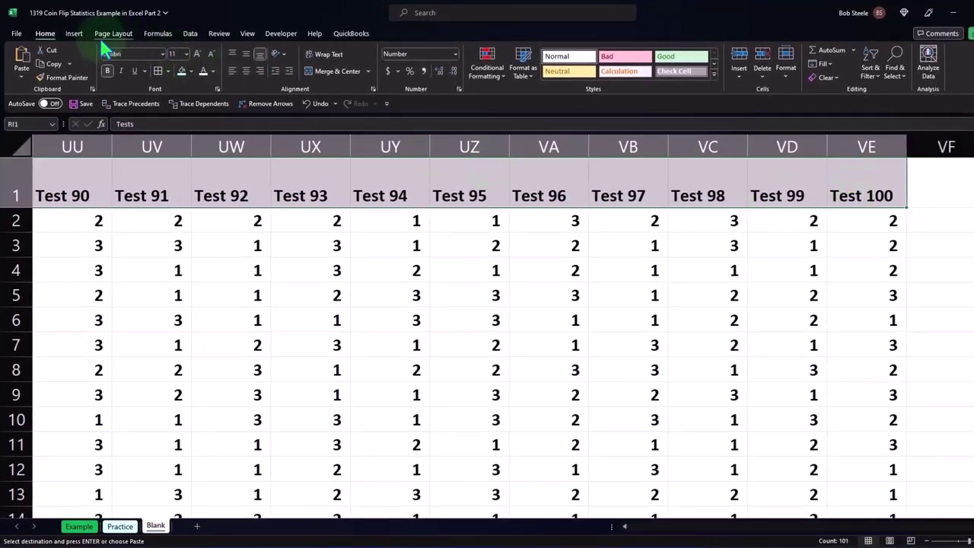
left_click(190, 71)
left_click(191, 107)
key("Escape")
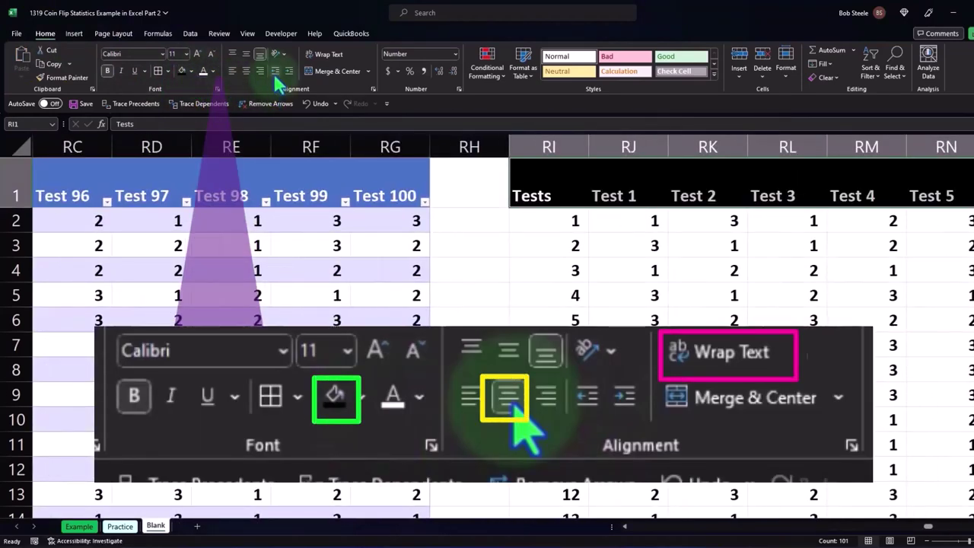
left_click(246, 69)
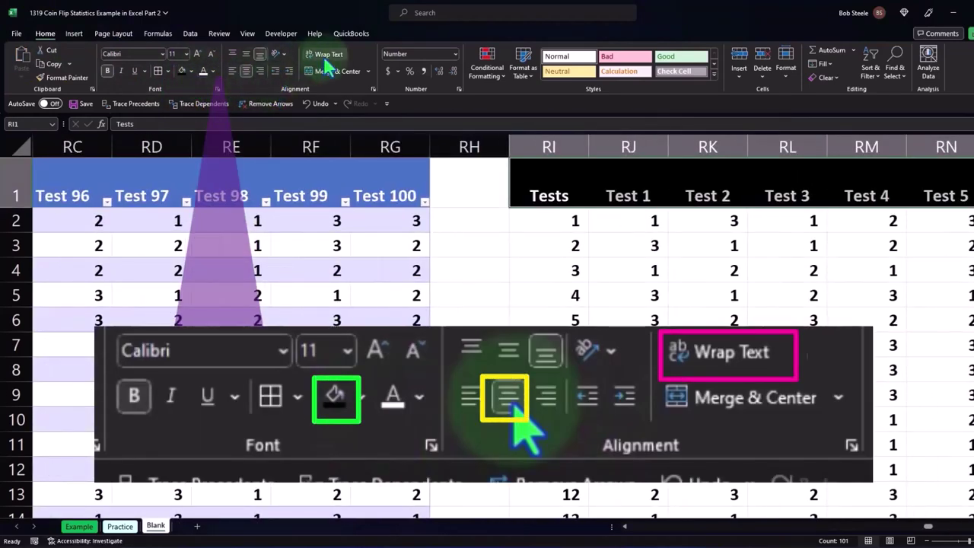
- Apply borders and a light blue fill to the pasted data from RI2 to VE75
left_click_drag(543, 221, 815, 454)
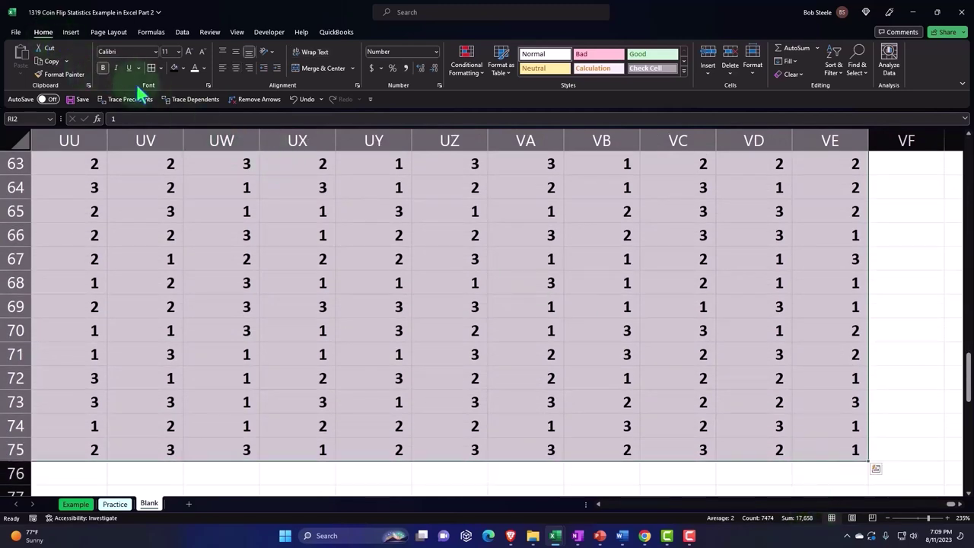
left_click(173, 68)
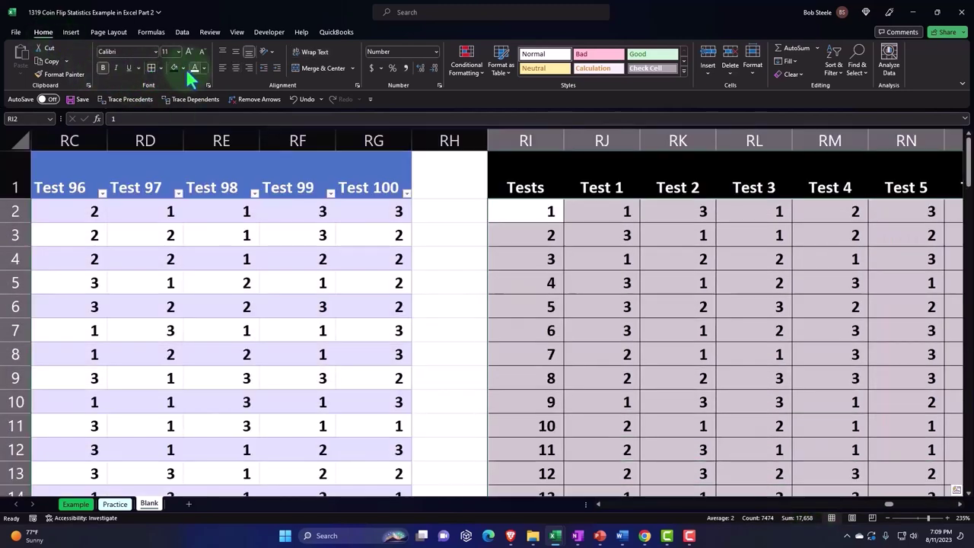
left_click(182, 69)
left_click(174, 193)
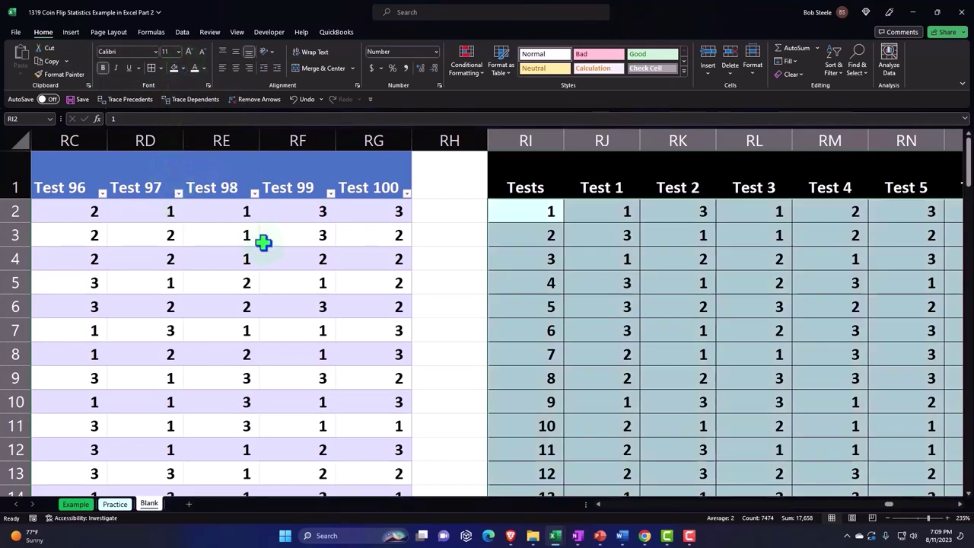
- Label cell RI76 Heads and count the ones in Test 1 in RJ76 with =COUNTIF(RJ2:RJ75,1)
scroll(605, 264, "down", 20)
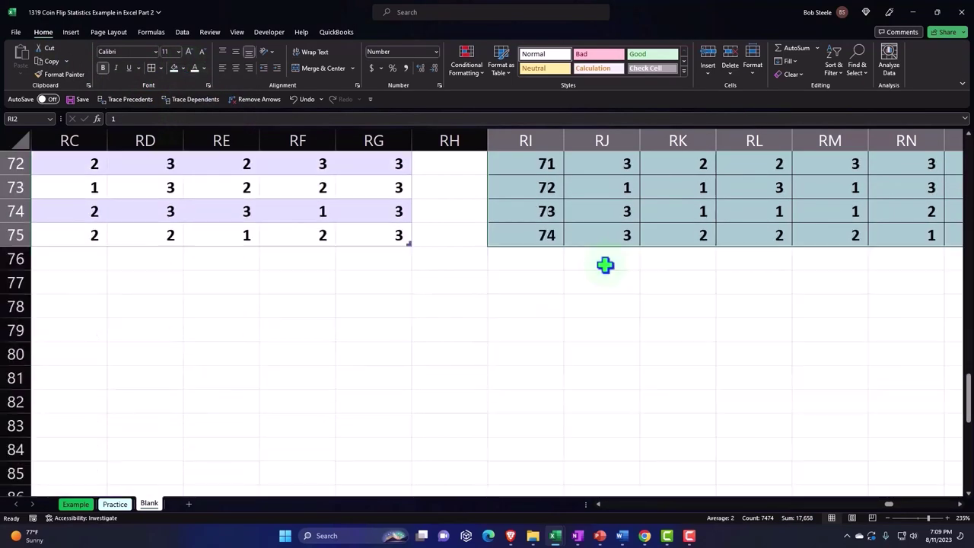
left_click(561, 268)
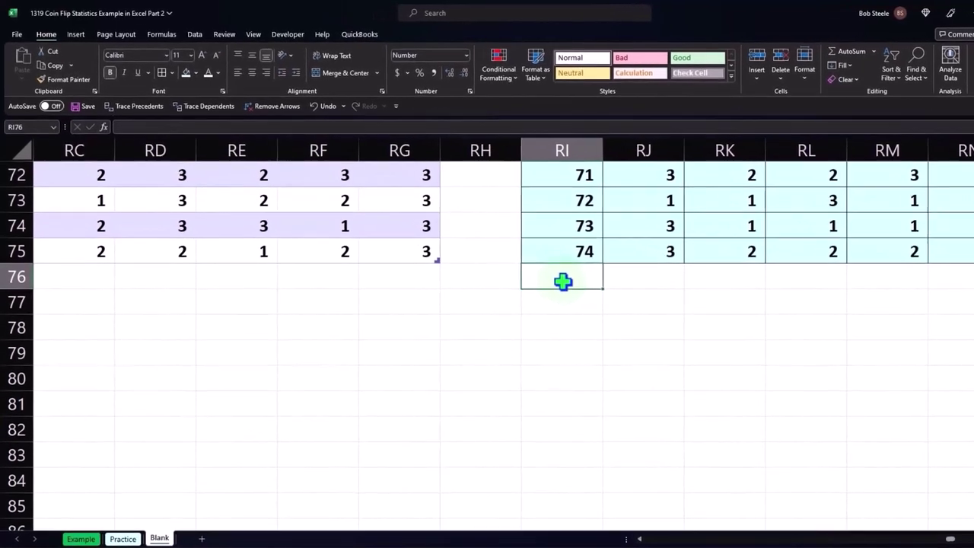
type("Heads")
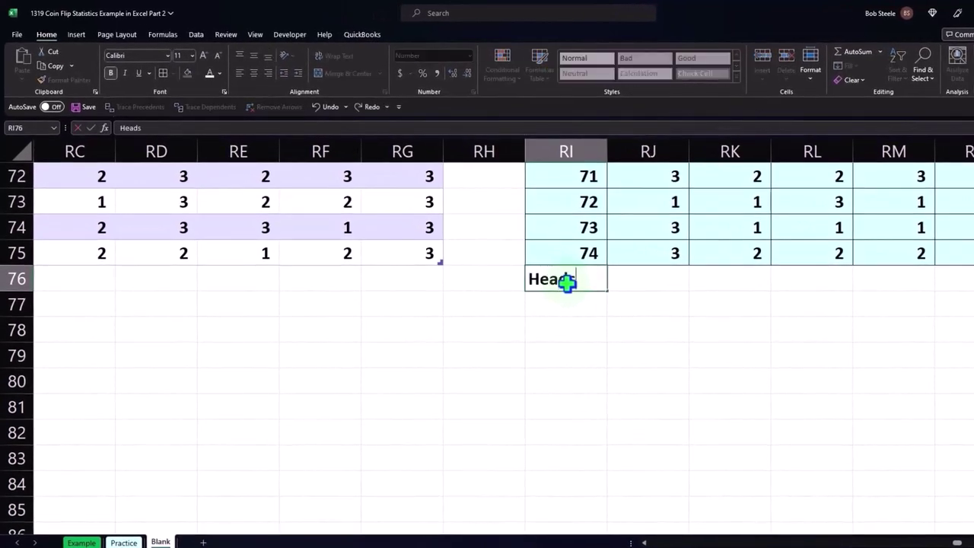
key("Tab")
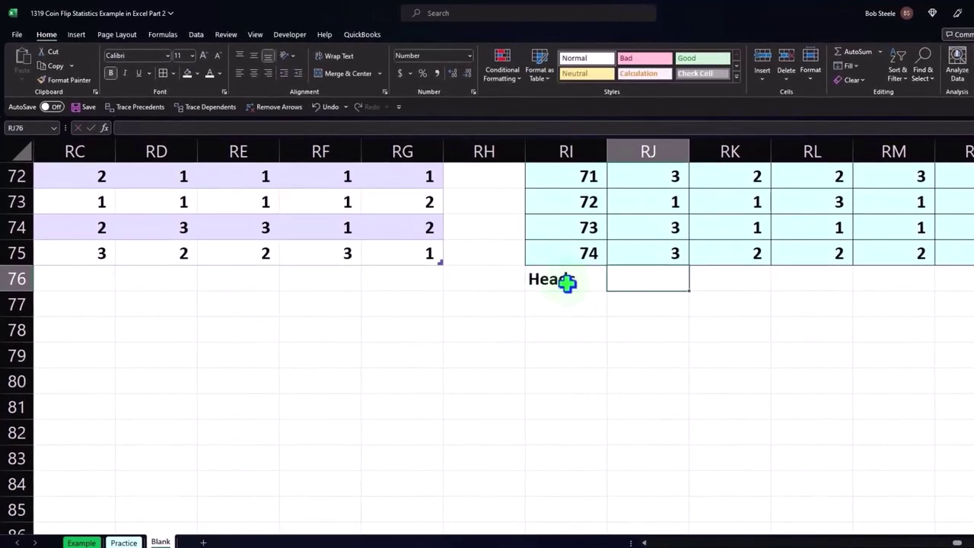
type("=")
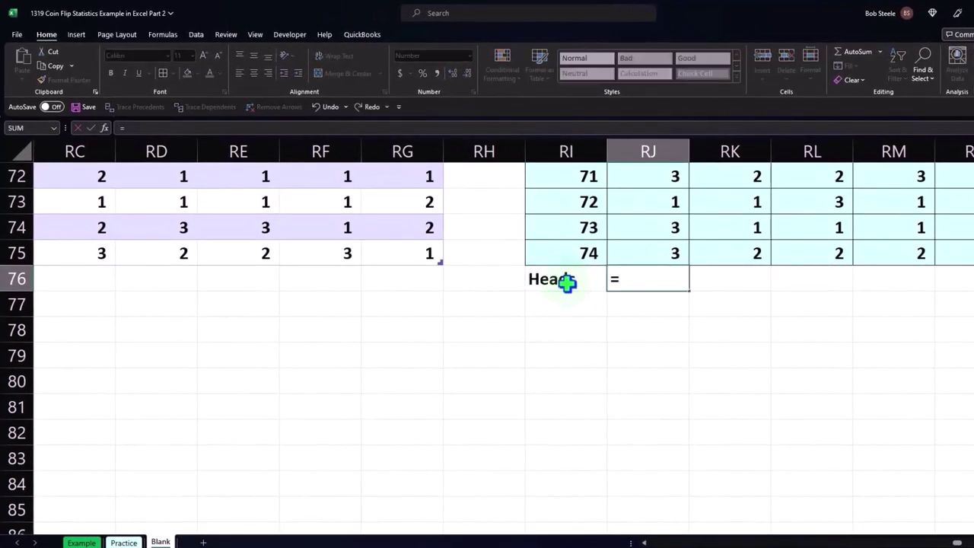
type("countif")
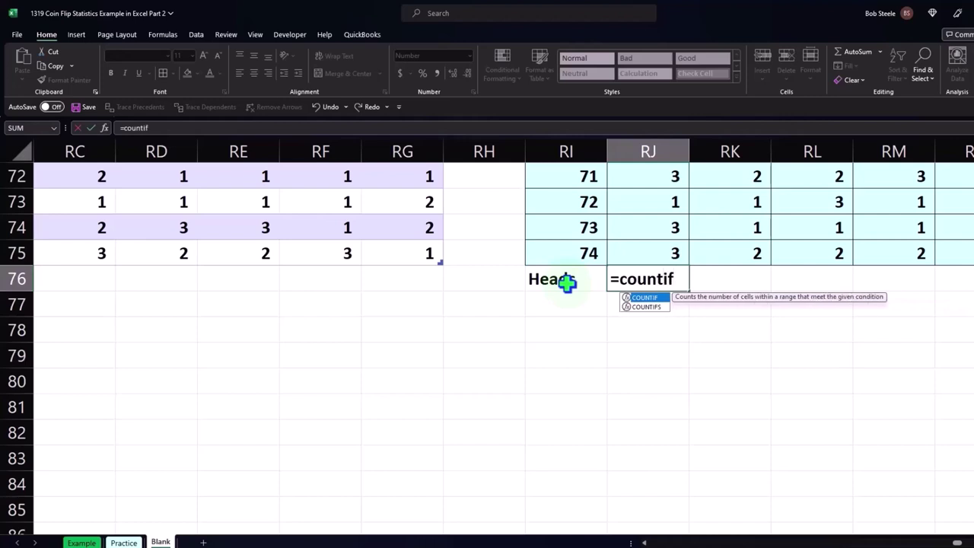
type("(")
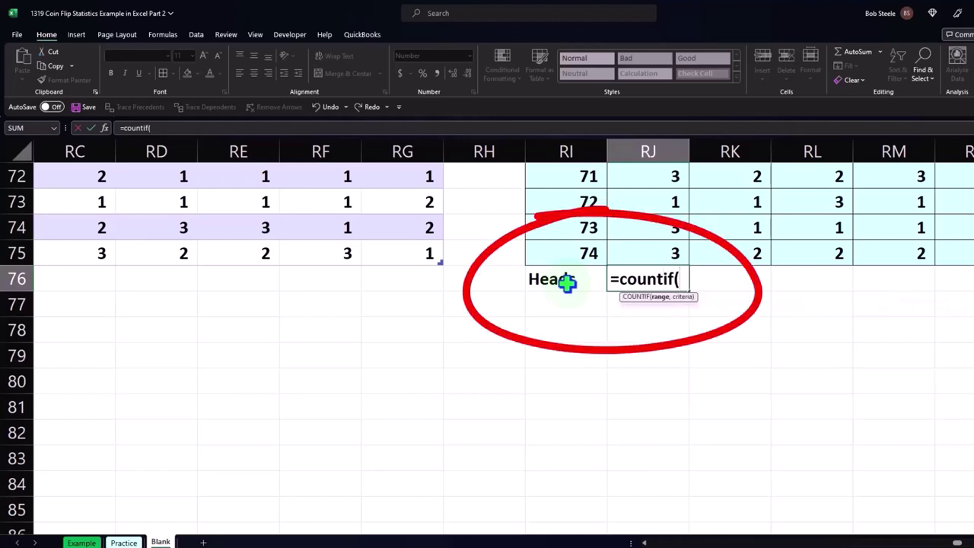
key("Up")
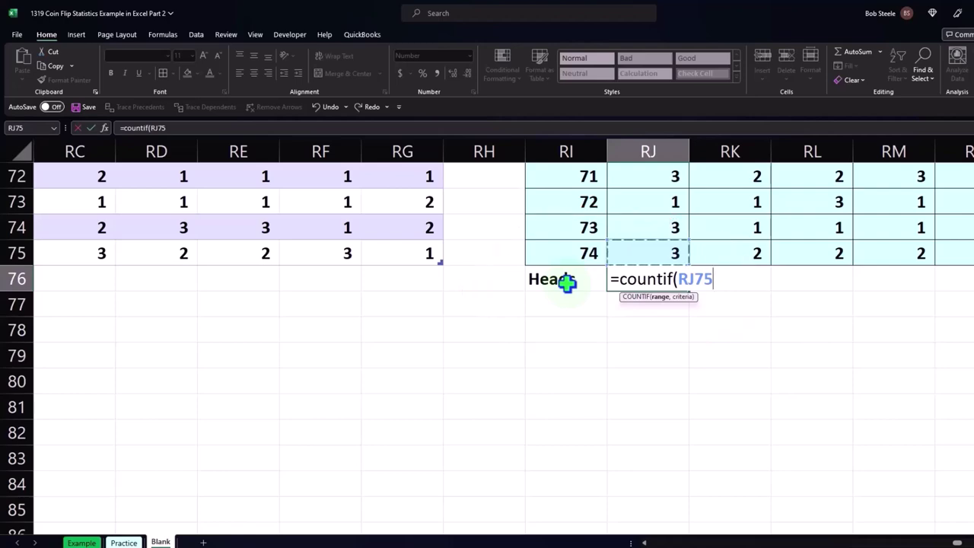
key("ctrl+shift+Up")
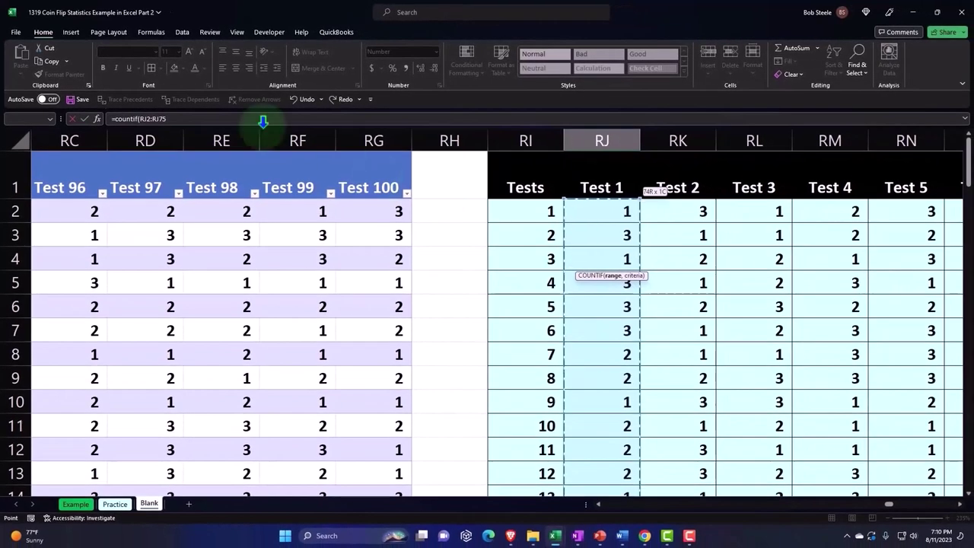
left_click(174, 118)
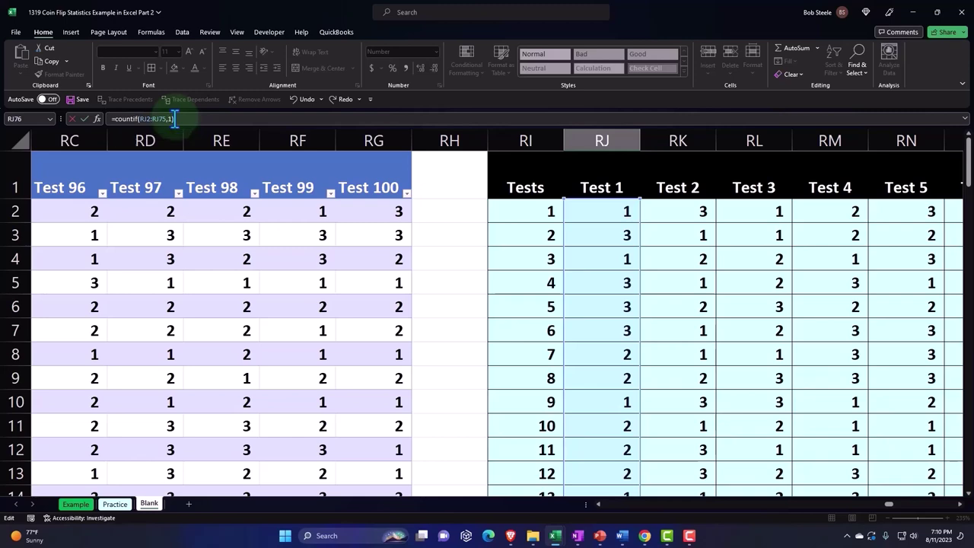
key("Return")
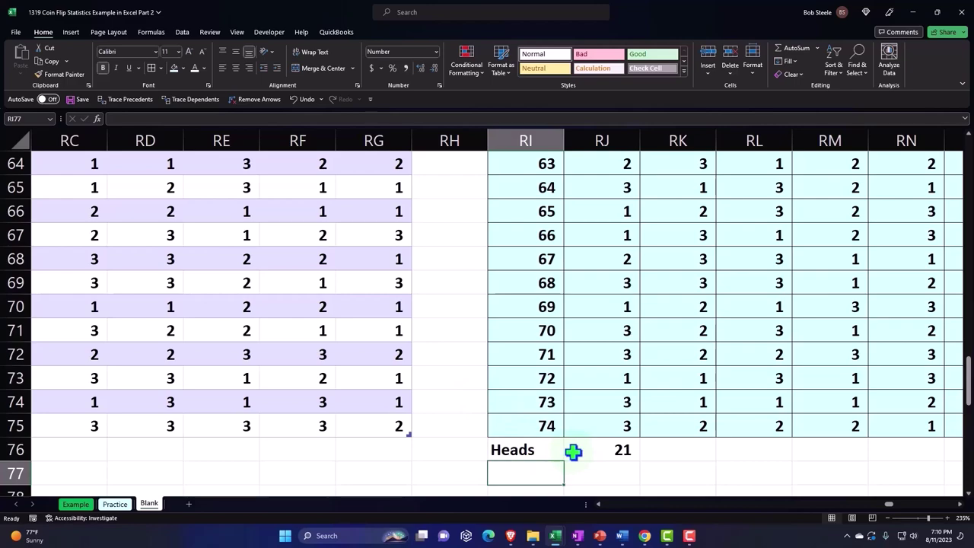
- Label cell RI77 Tails and calculate it in RJ77 by subtracting the heads count in RJ76 from the last test number in RI75
type("Tails")
key("Tab")
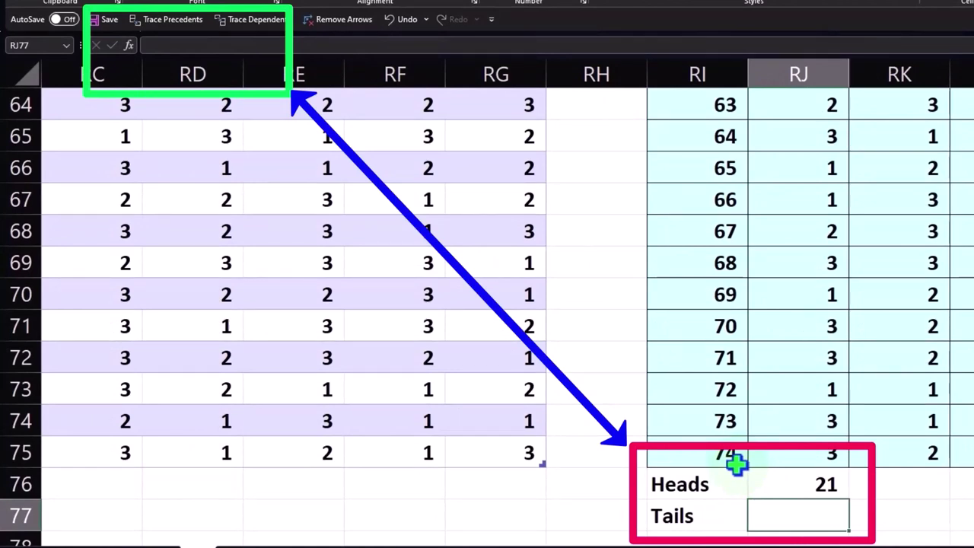
type("=")
left_click(737, 463)
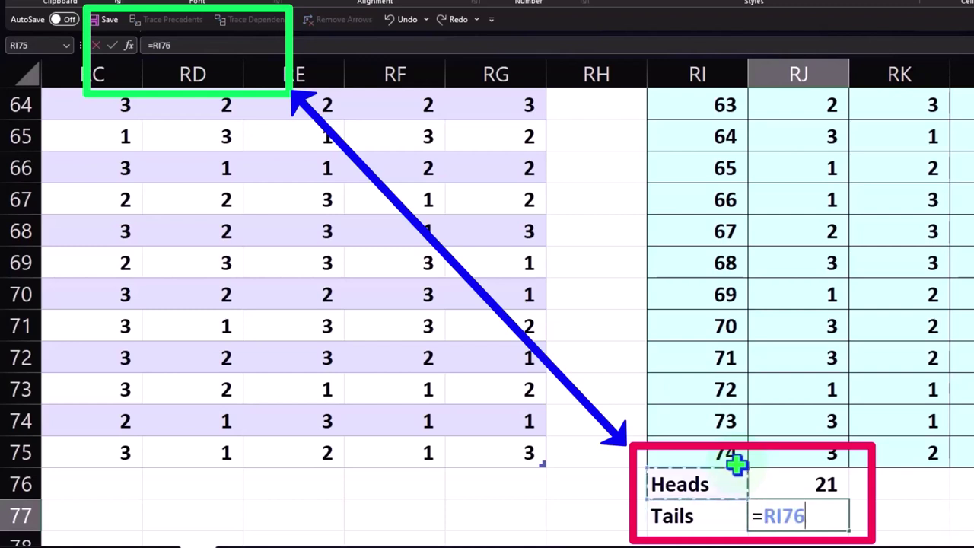
type("-")
key("Up")
key("Return")
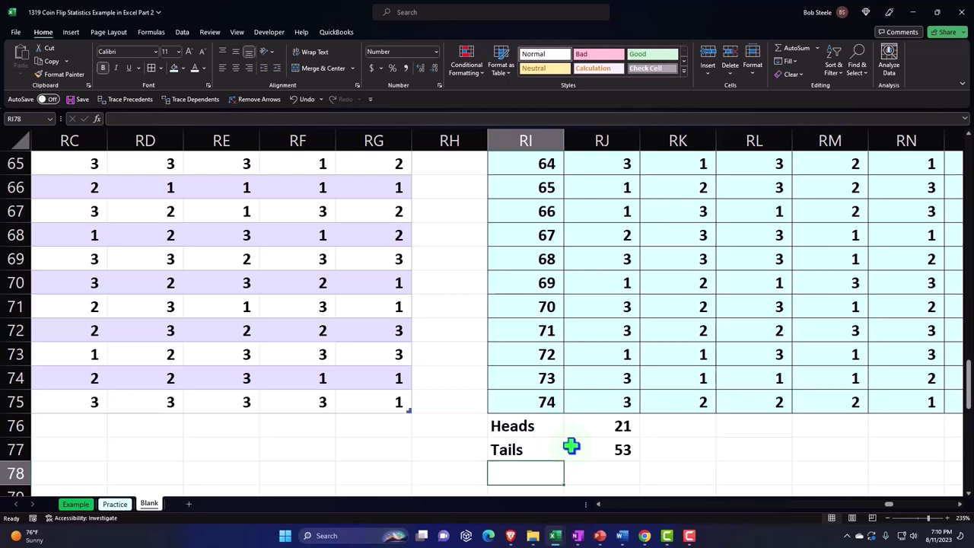
- Label cell RI78 Totals and sum RJ76:RJ77 in RJ78, underlining the tails count in RJ77
type("Totals")
key("Tab")
type("=sum")
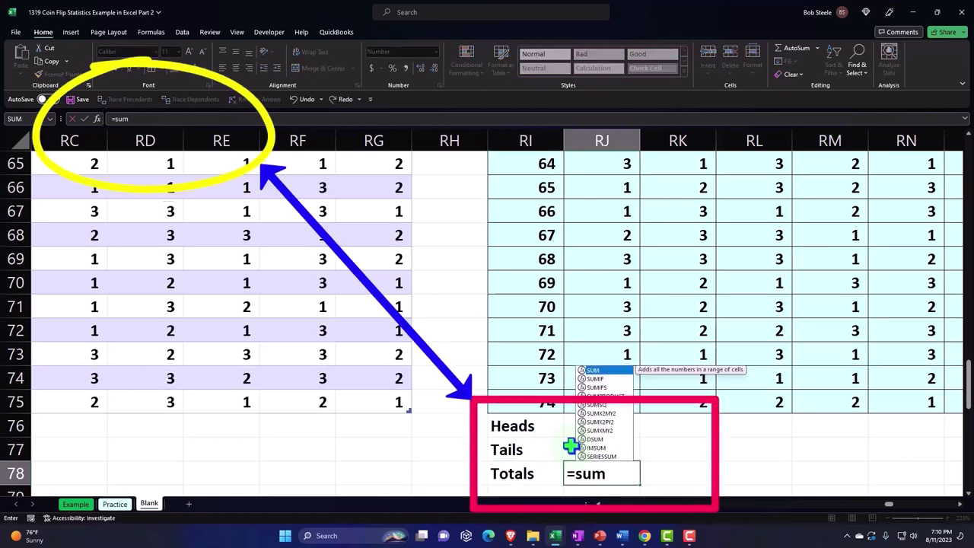
type("(")
left_click_drag(571, 426, 570, 446)
key("Return")
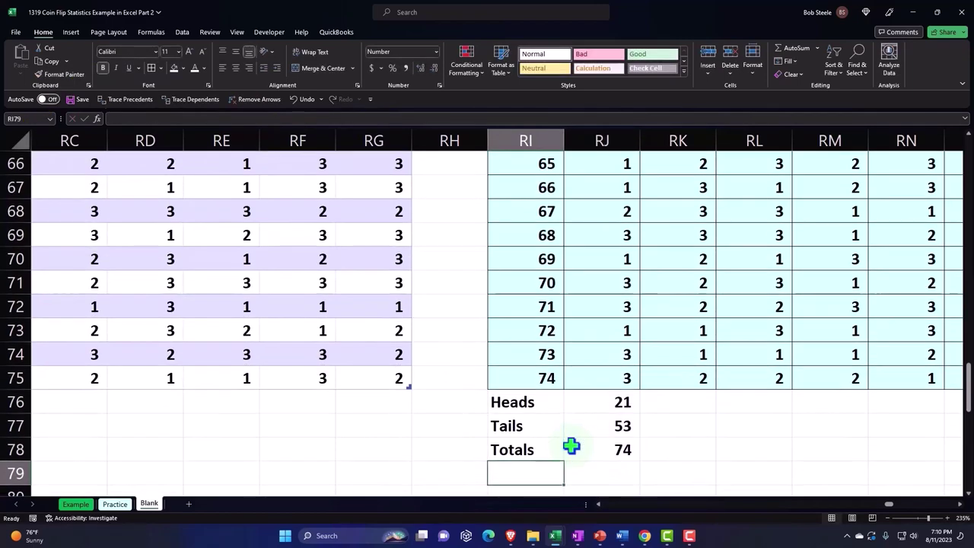
left_click(619, 446)
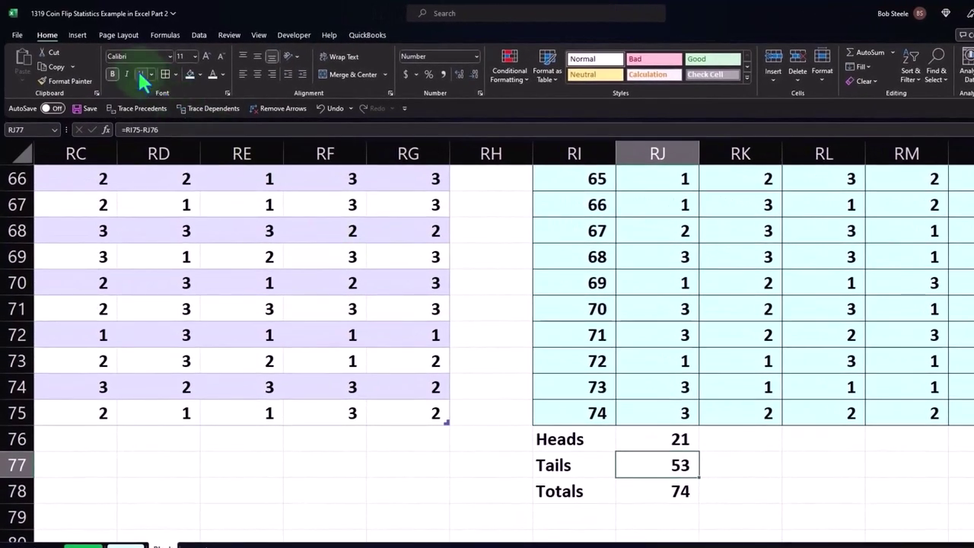
left_click(139, 74)
- Label cells RI79, RI80 and RI81 % Heads, % Tails and % Total
left_click(555, 514)
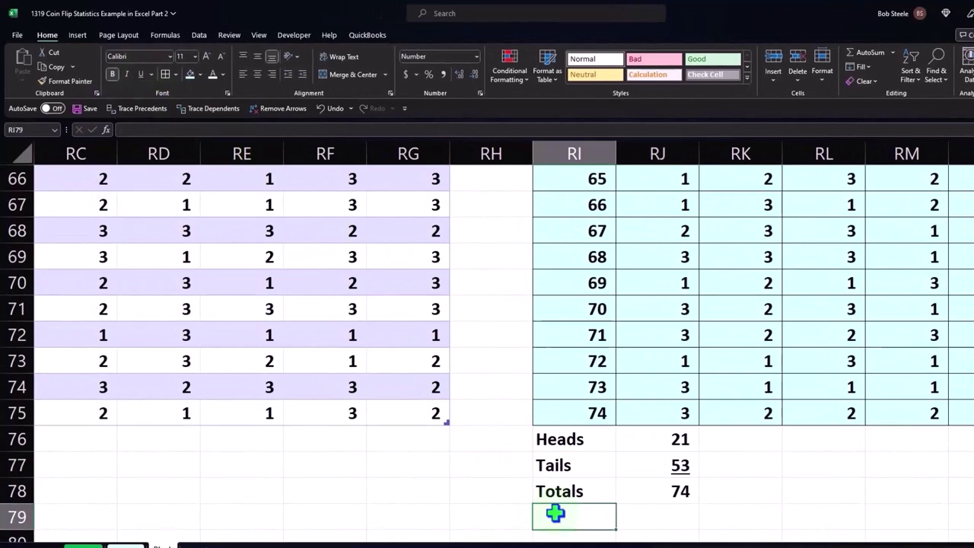
type("% Heads")
key("Tab")
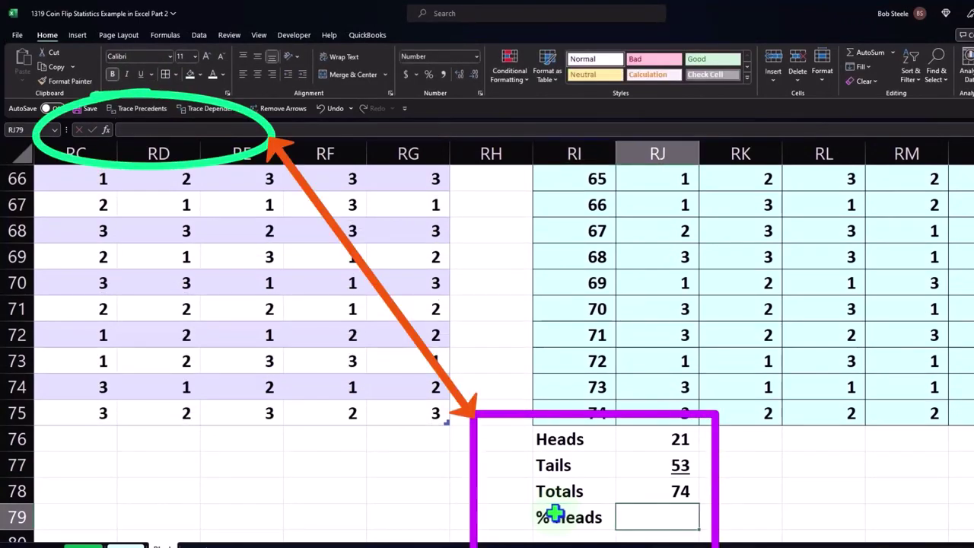
key("Return")
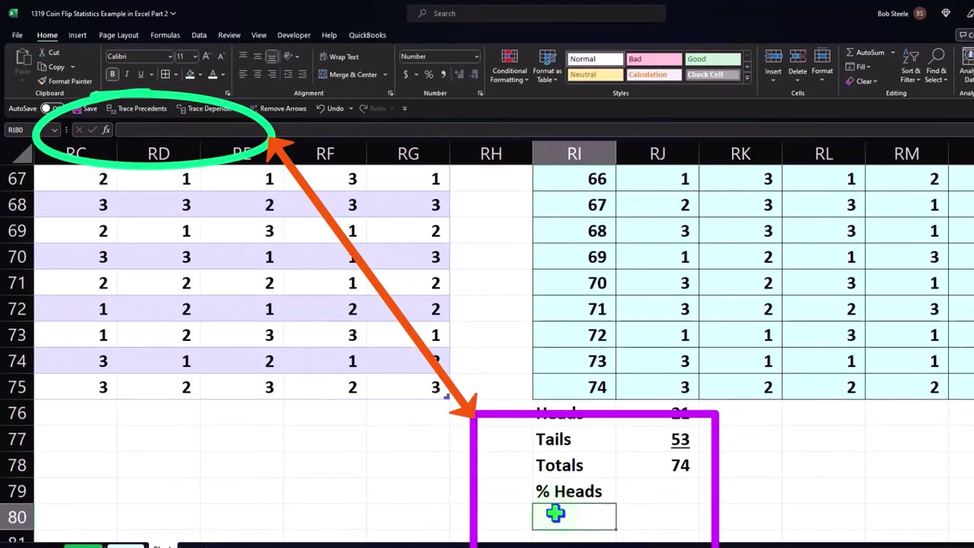
type("% Tails")
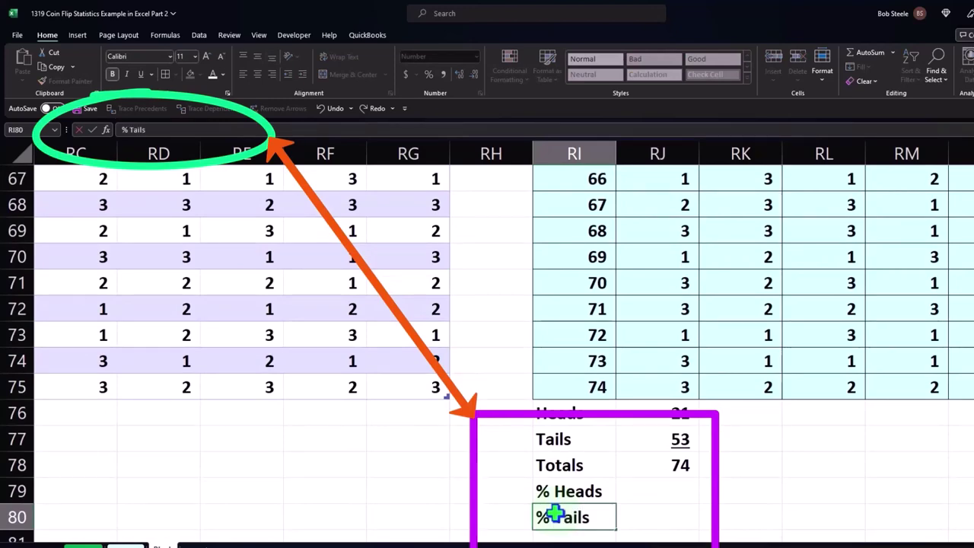
key("Return")
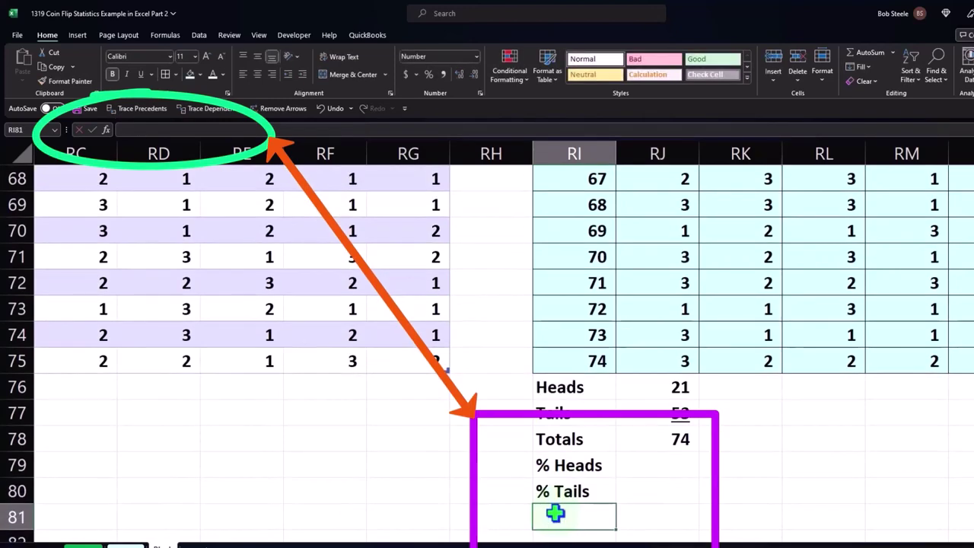
type("% Total")
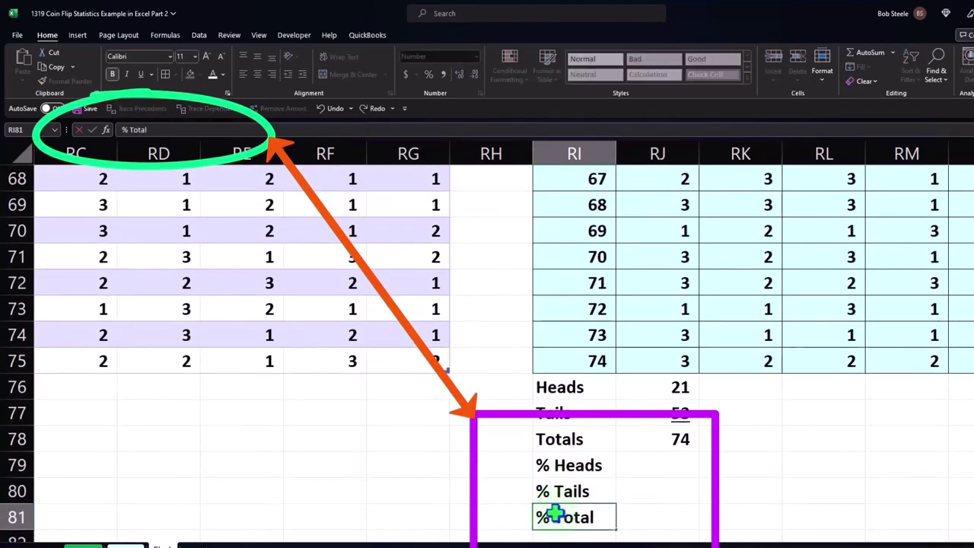
key("Tab")
- Calculate the heads percentage in RJ79 with =RJ76/RJ78 and format it as a percentage
key("Up")
key("Up")
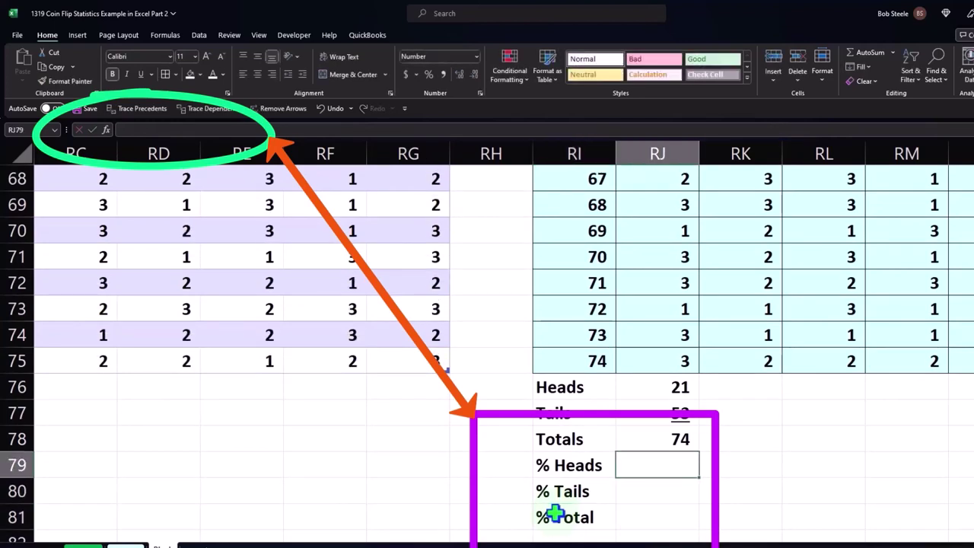
type("=")
key("Up")
key("Up")
key("Up")
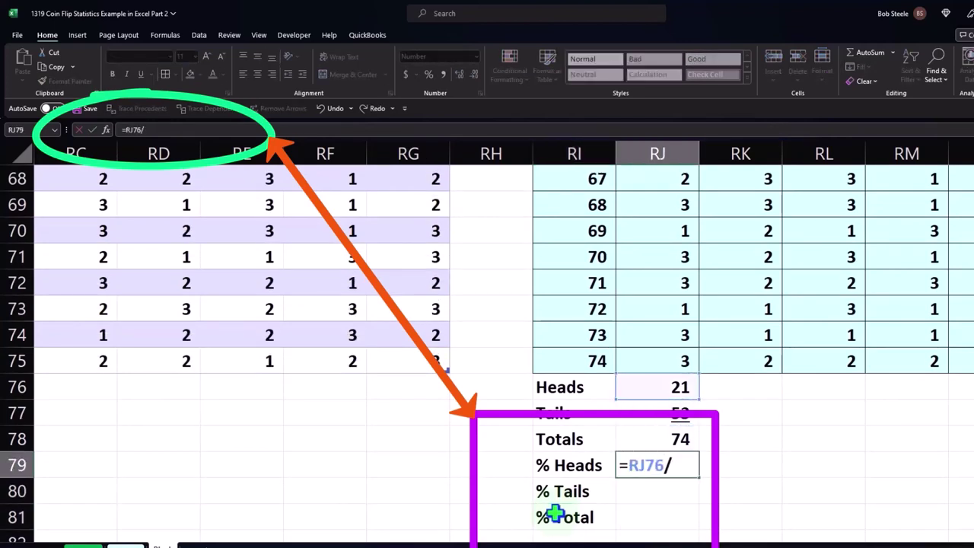
type("/")
key("Up")
key("Return")
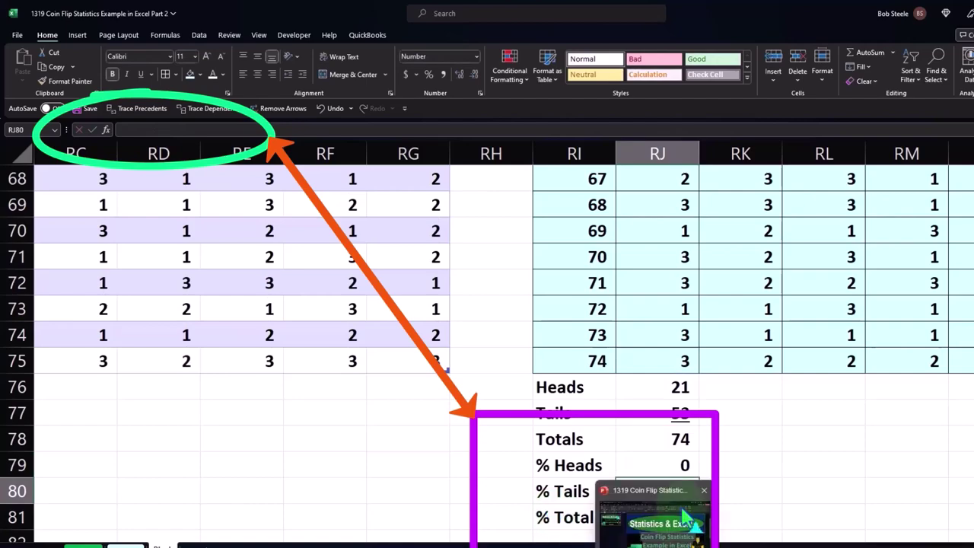
left_click(631, 457)
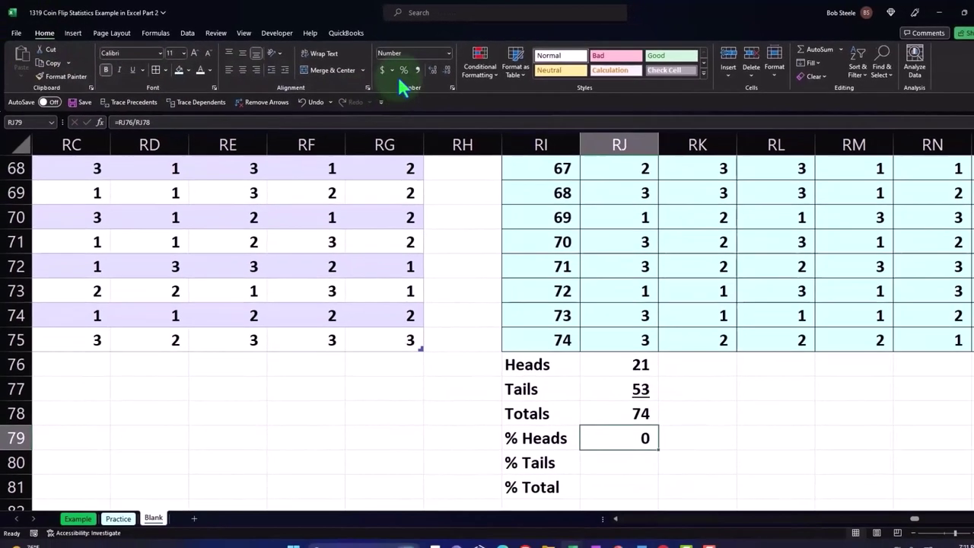
left_click(424, 73)
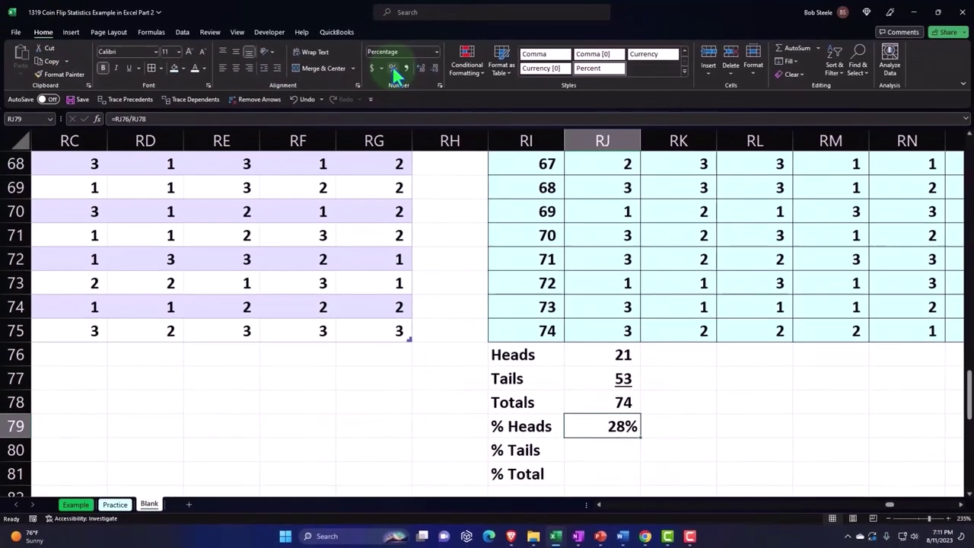
- Calculate the tails percentage in RJ80 with =RJ77/RJ78, formatted as a percentage and underlined
key("Return")
type("=RJ77")
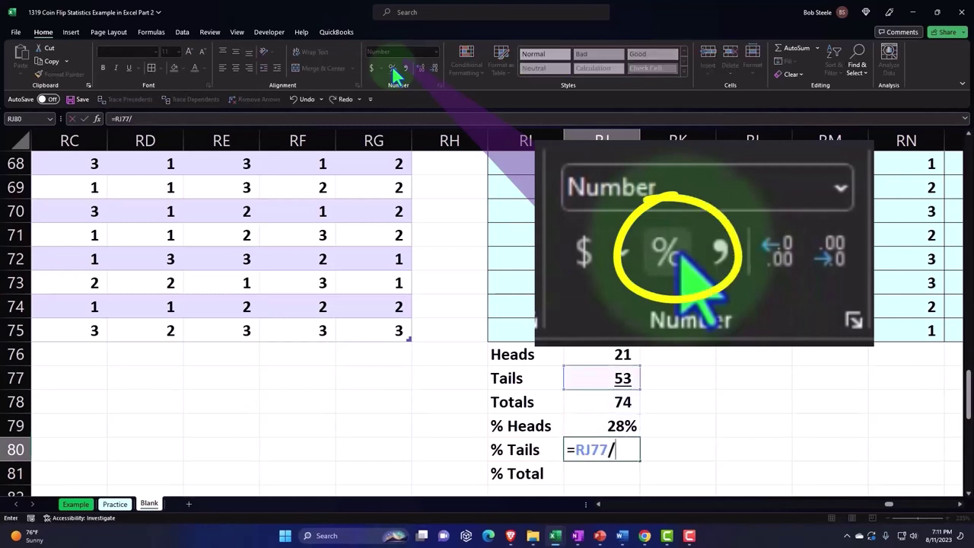
type("/")
key("Up")
key("Up")
key("Return")
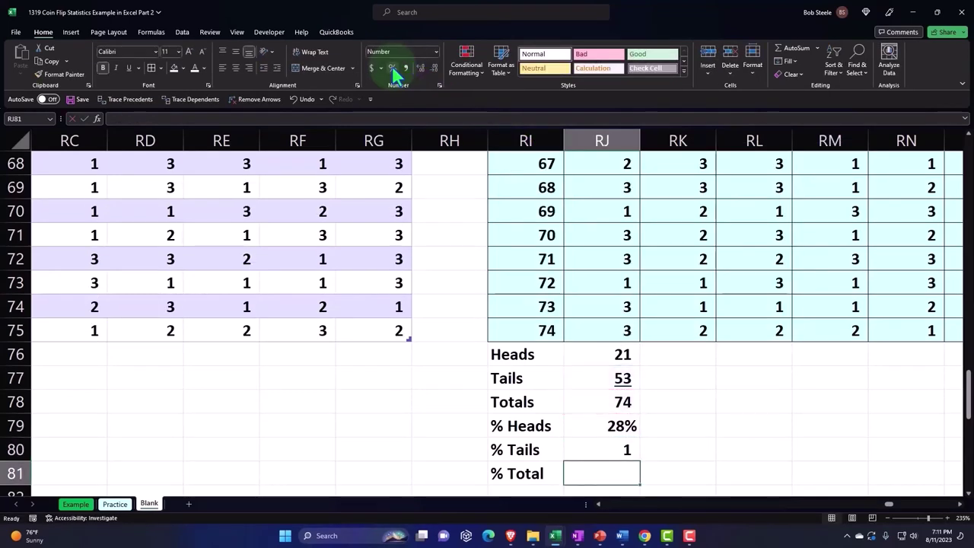
key("Up")
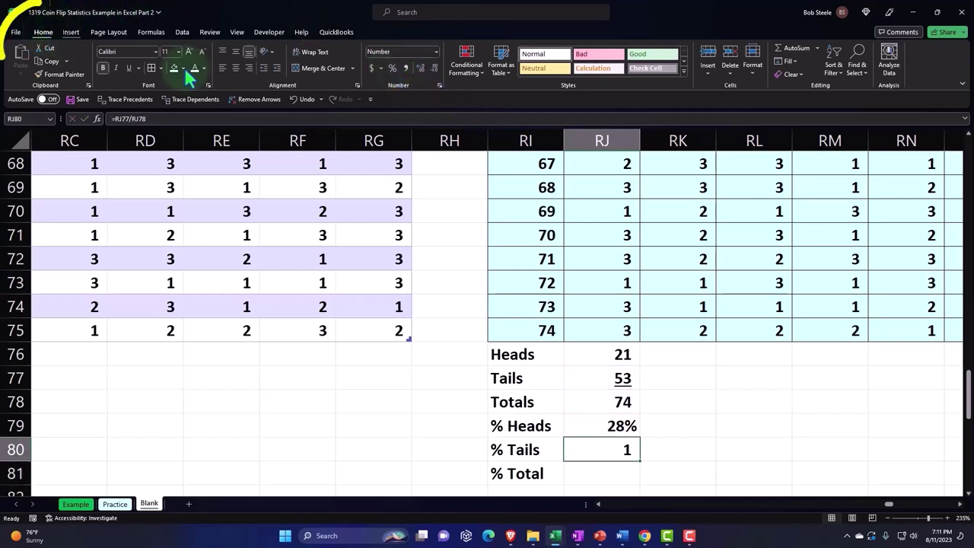
left_click(392, 68)
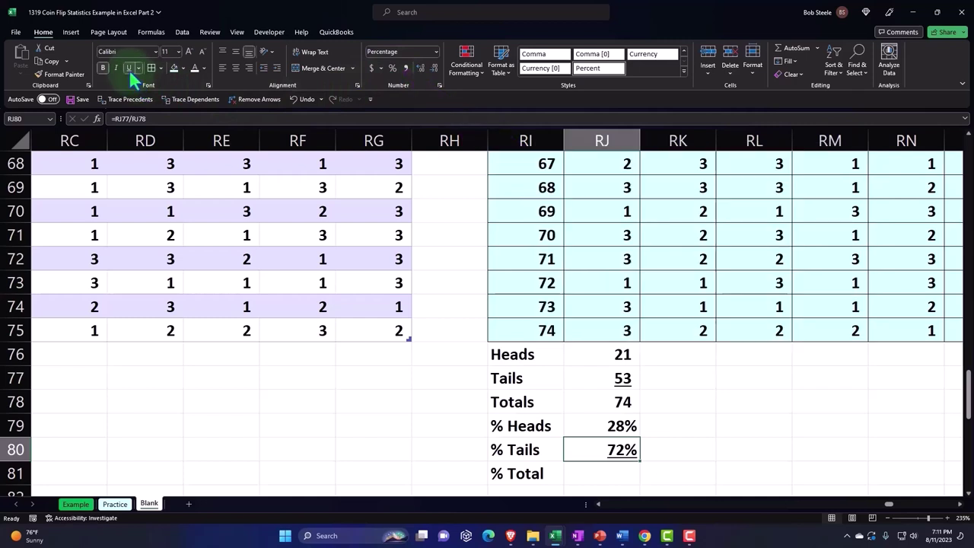
- Sum the two percentages in RJ81 with =SUM(RJ79:RJ80) and format the result as a percentage
key("Return")
type("=sum(")
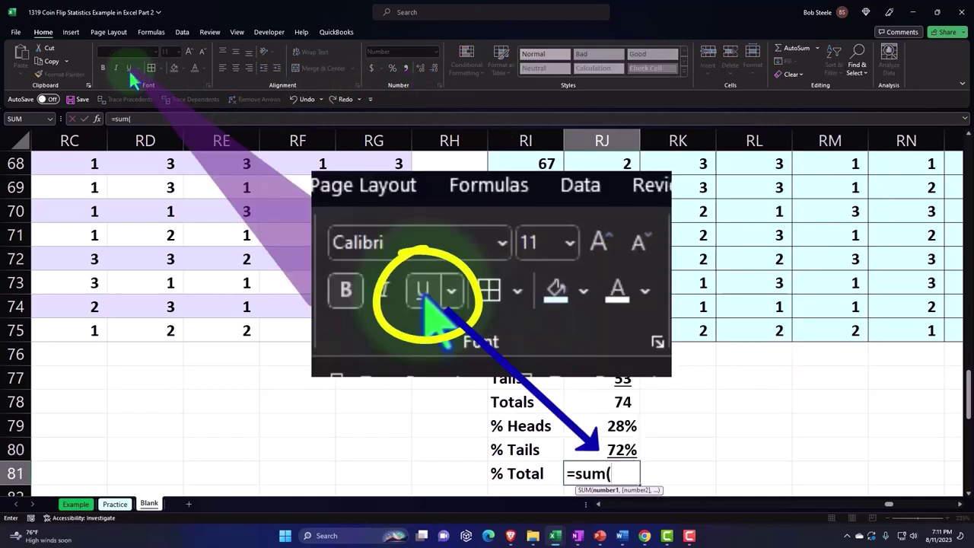
key("Up")
key("shift+Up")
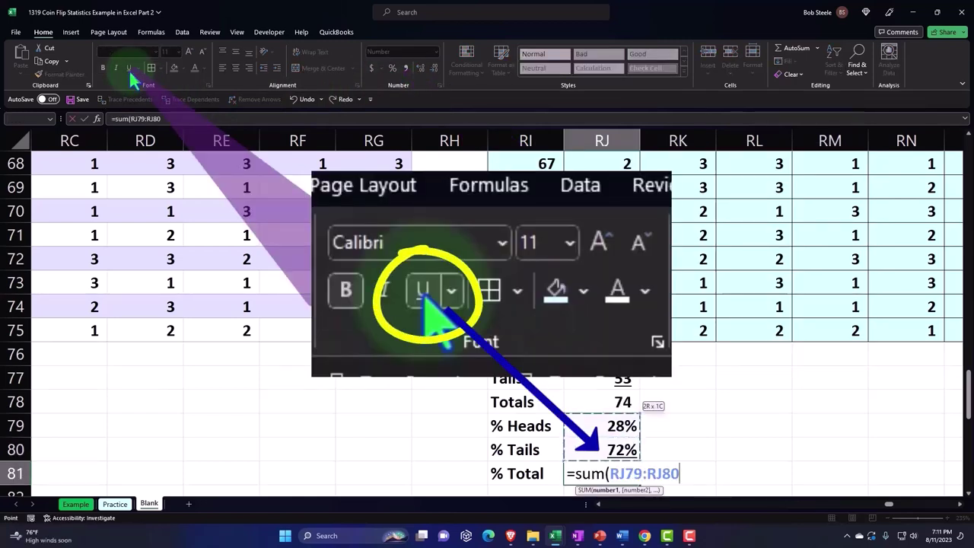
key("Return")
key("Up")
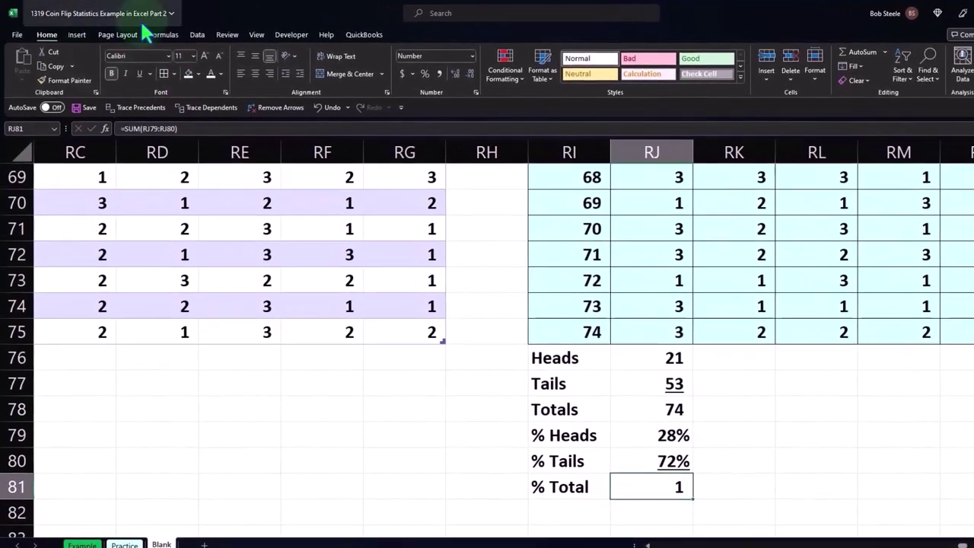
left_click(425, 73)
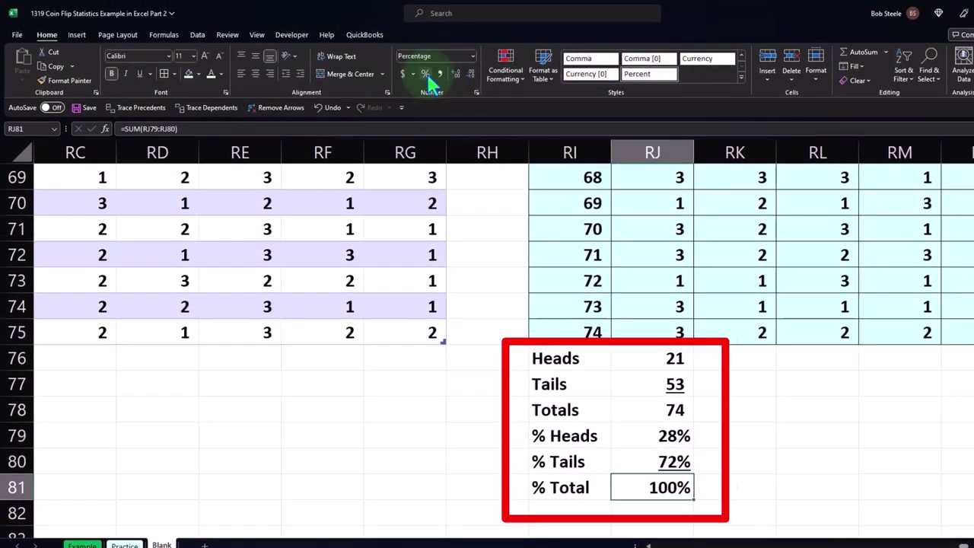
- Fill the summary formulas in RJ76:RJ81 across all the tests through column VE
left_click_drag(653, 360, 972, 500)
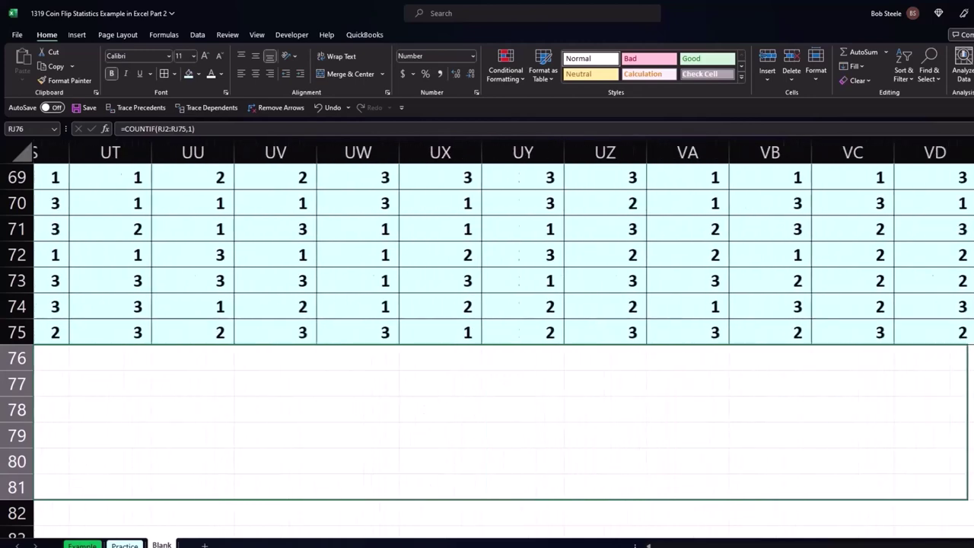
left_click_drag(963, 500, 866, 501)
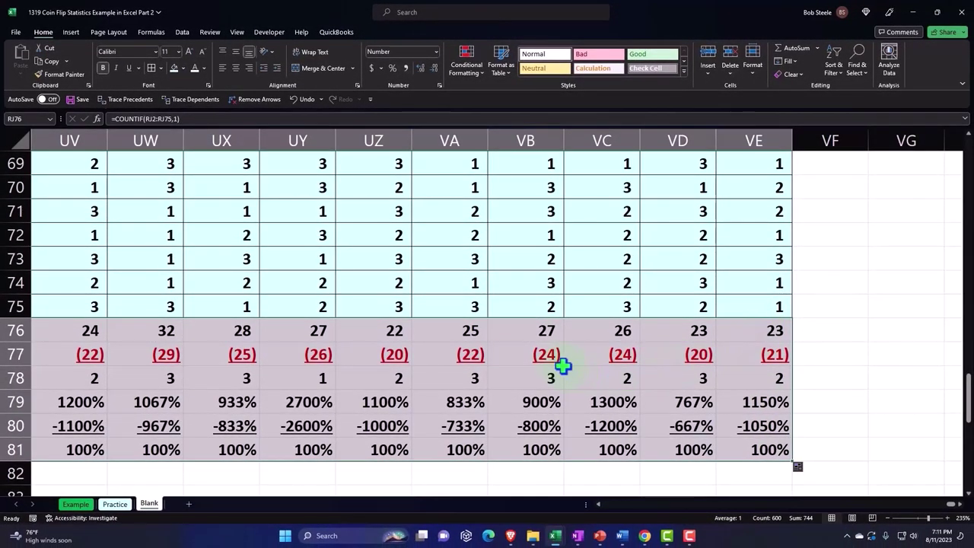
- Examine the copied tails formula in VB77 and the summary rows of the tests back to column RJ
double_click(545, 358)
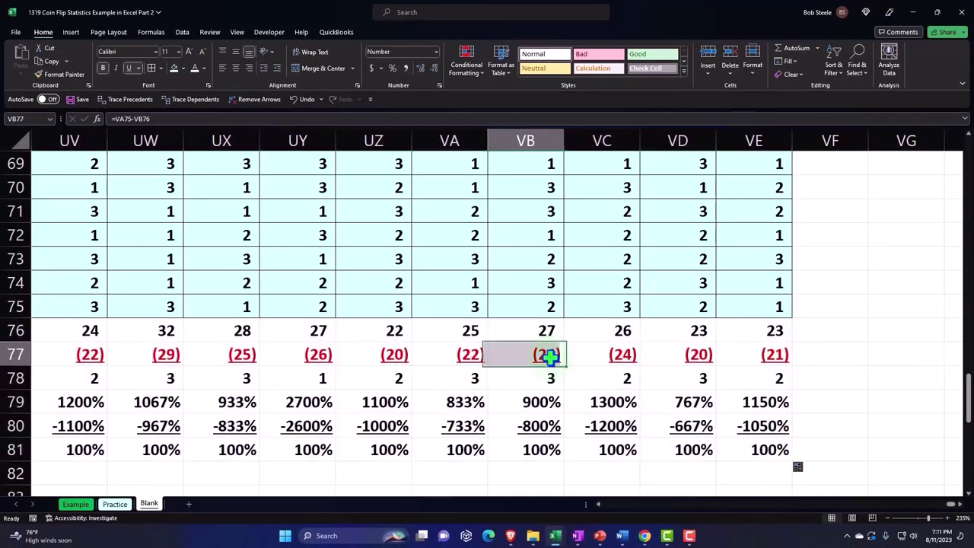
key("Return")
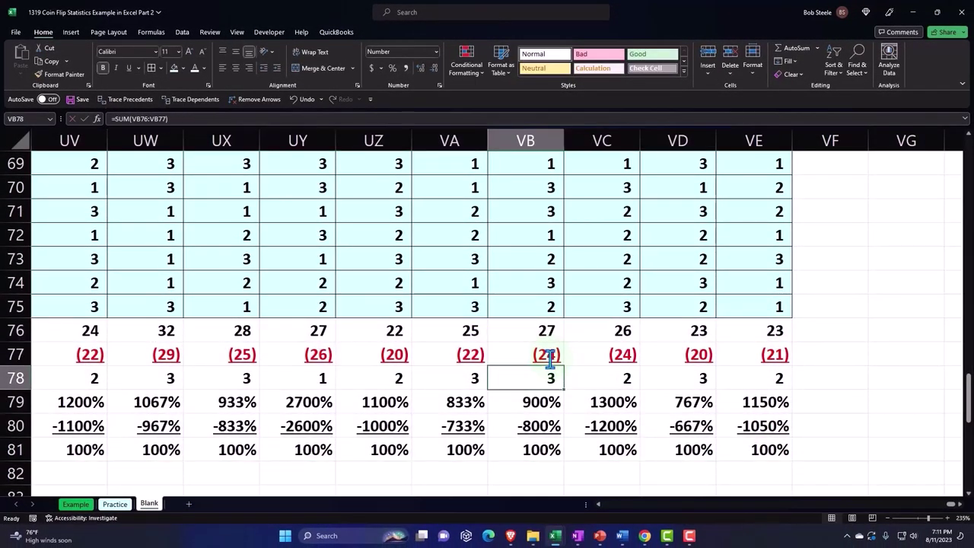
key("Left")
key("Left")
key("Left")
key("Left")
key("Left")
key("Left")
key("Left")
key("Left")
key("Left")
key("Left")
key("Left")
key("Left")
key("Left")
key("Left")
key("Left")
key("Left")
key("Left")
key("Left")
key("Left")
key("Left")
key("Left")
key("Left")
key("Left")
key("Left")
key("Left")
key("Left")
key("Left")
key("Left")
key("Left")
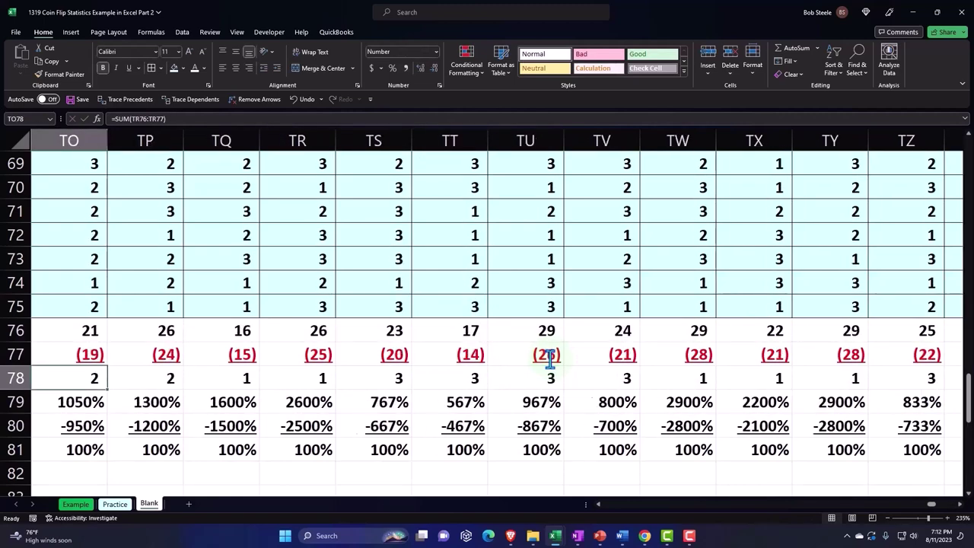
key("Left")
key("Left")
key("Left")
key("Left")
key("Left")
key("Left")
key("Left")
key("Left")
key("Left")
key("Left")
key("Left")
key("Left")
key("Left")
key("Left")
key("Left")
key("Left")
key("Left")
key("Left")
key("Left")
key("Left")
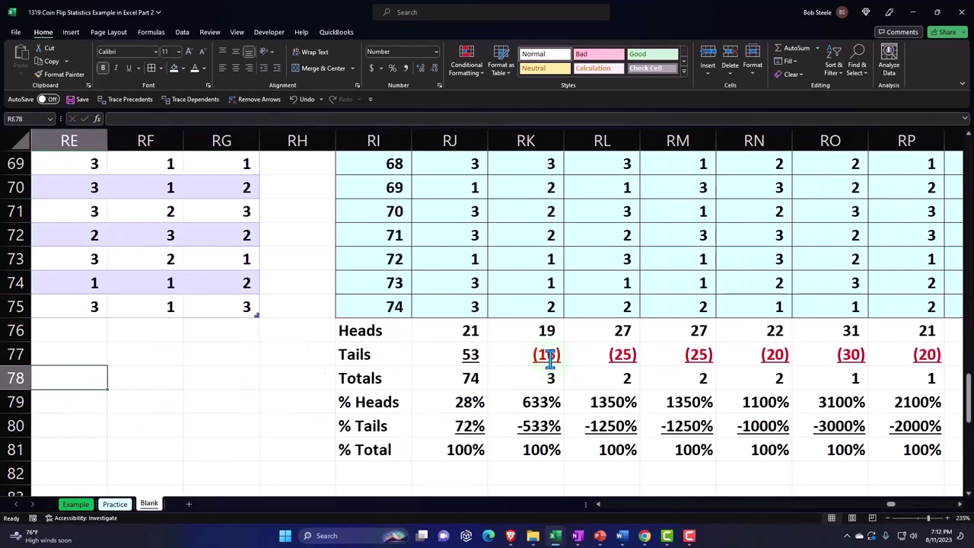
key("Right")
key("Right")
key("Right")
key("Right")
key("Right")
key("Right")
key("Right")
key("Right")
key("Right")
key("Right")
key("Right")
key("Right")
key("Right")
key("Right")
key("Right")
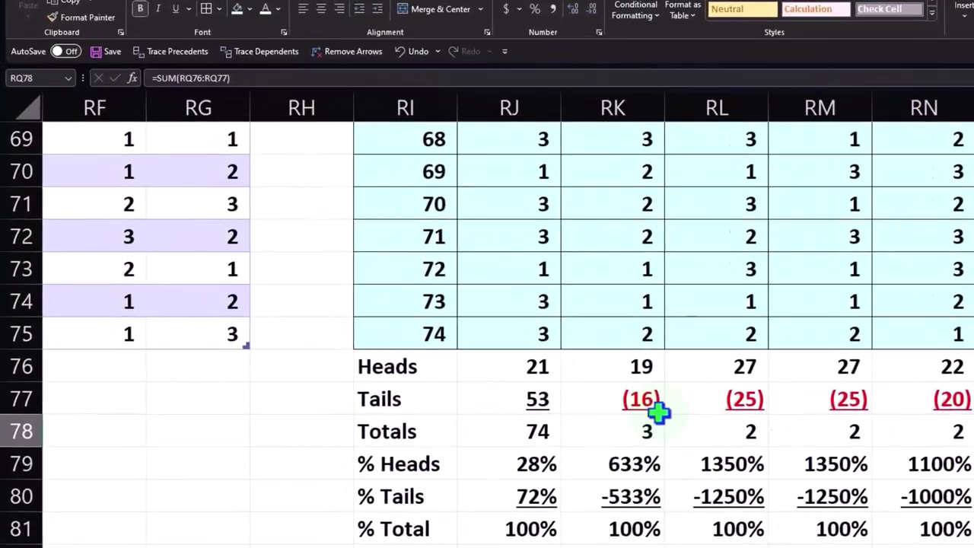
- Make the RI75 reference absolute in the RJ77 tails formula, =$RI$75-RJ76, and fill it across through column VE
left_click(546, 358)
double_click(694, 442)
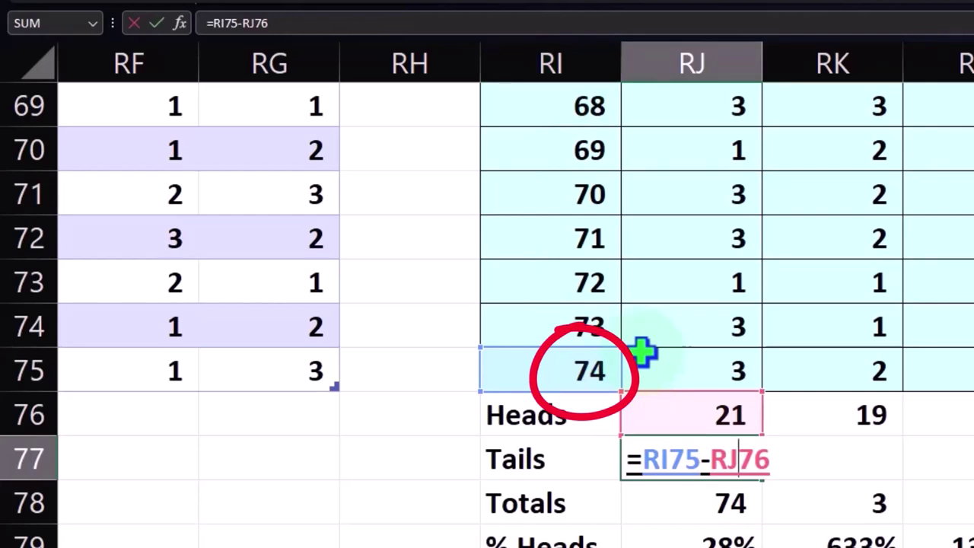
left_click(668, 461)
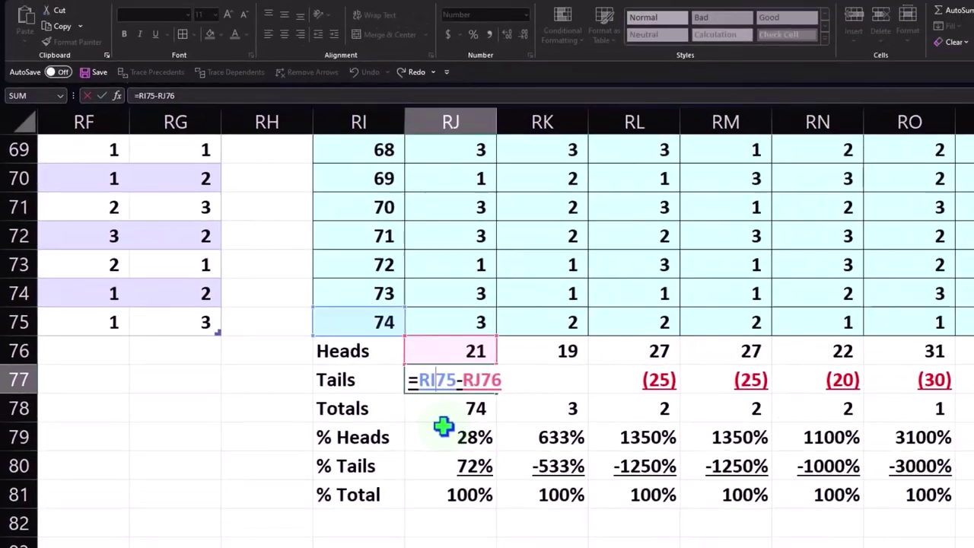
key("F4")
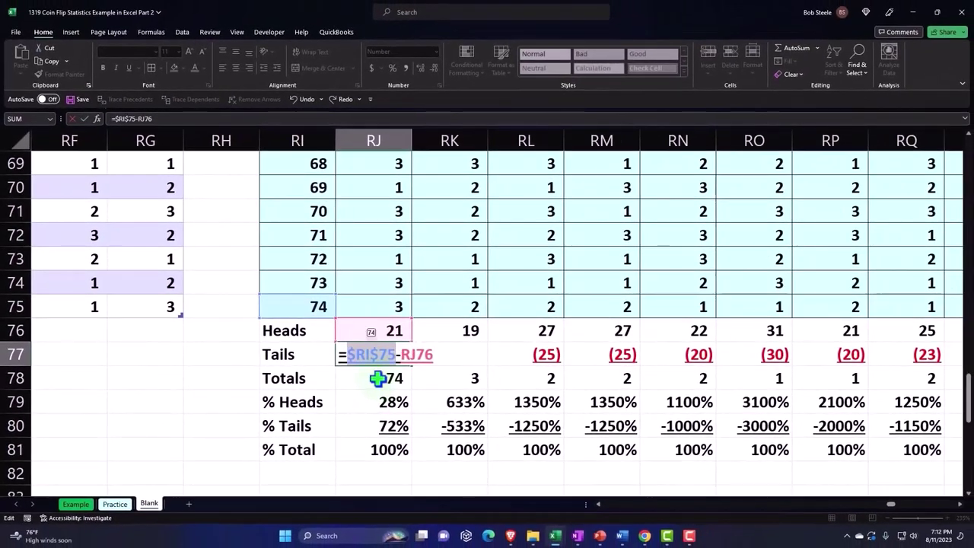
key("Return")
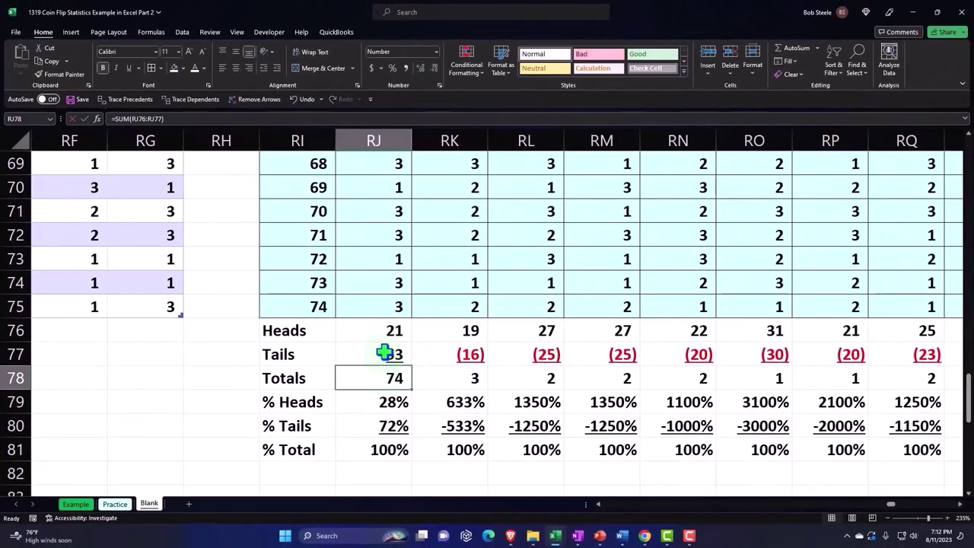
left_click(385, 352)
left_click_drag(411, 367, 847, 369)
- Format the summary block RI76:VE81 with a dark blue fill and a white font
left_click_drag(839, 330, 4, 461)
left_click_drag(4, 500, 158, 489)
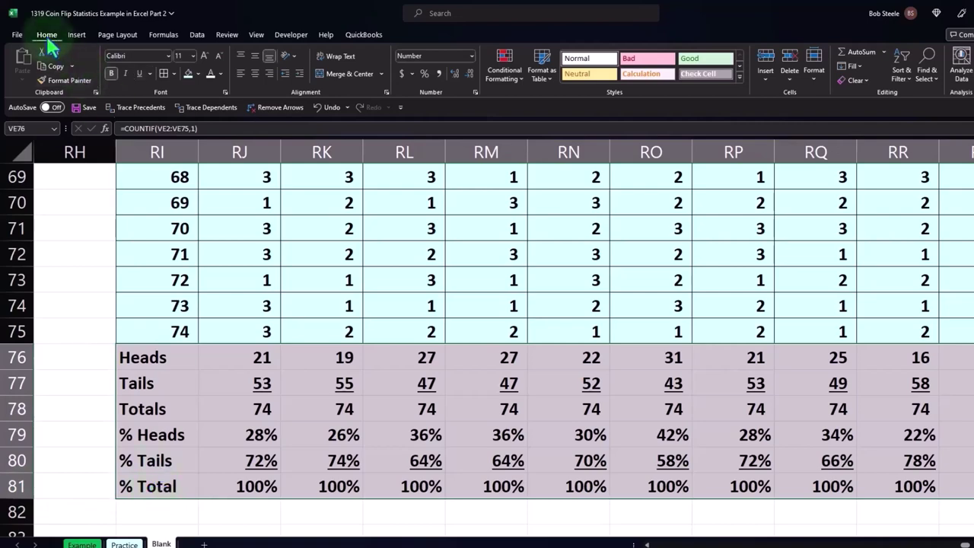
left_click(197, 73)
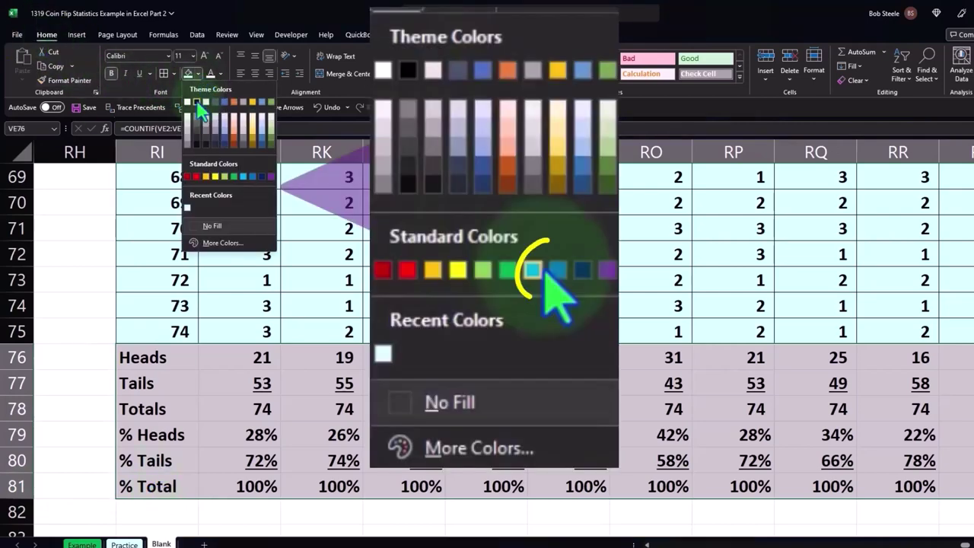
left_click(262, 183)
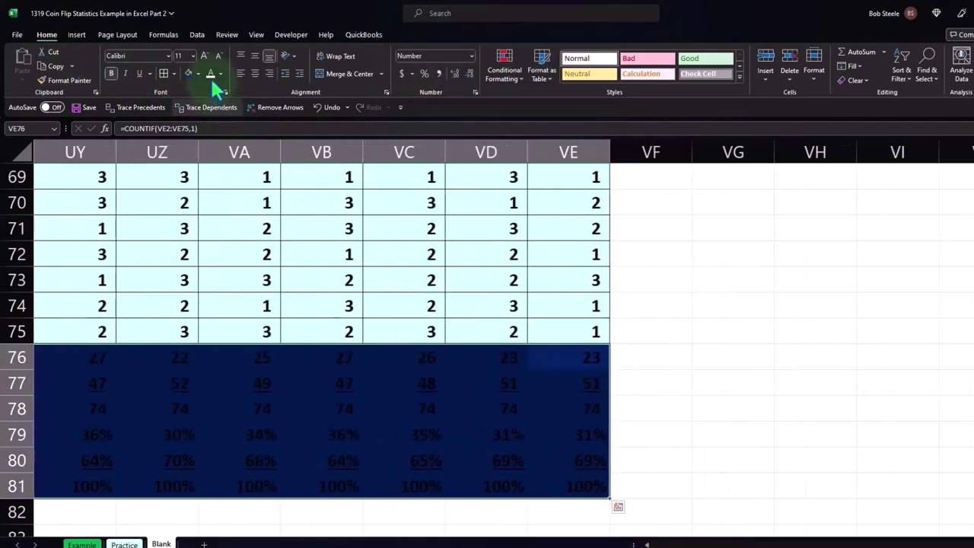
left_click(210, 73)
left_click(367, 411)
- Examine the formatted summary rows back to the labels in column RI and along the % Heads row
key("Left")
key("Left")
key("Left")
key("Left")
key("Left")
key("Left")
key("Left")
key("Left")
key("Left")
key("Left")
key("Left")
key("Left")
key("Left")
key("Left")
key("Left")
key("Left")
key("Left")
key("Left")
key("Left")
key("Left")
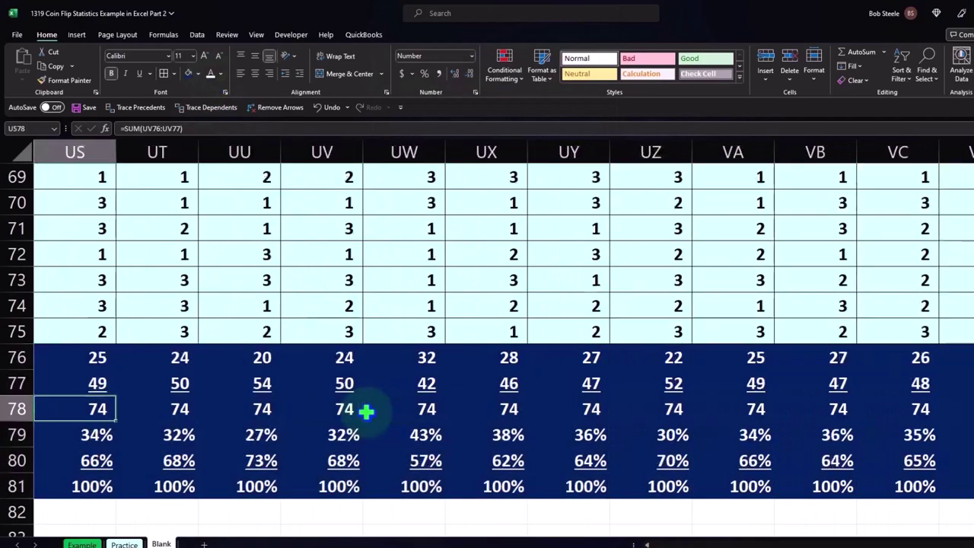
key("Left")
key("Left")
key("Left")
key("Left")
key("Left")
key("Left")
key("Left")
key("Left")
key("Left")
key("Left")
key("Left")
key("Left")
key("Left")
key("Left")
key("Left")
key("Left")
key("Left")
key("Left")
key("Left")
key("Left")
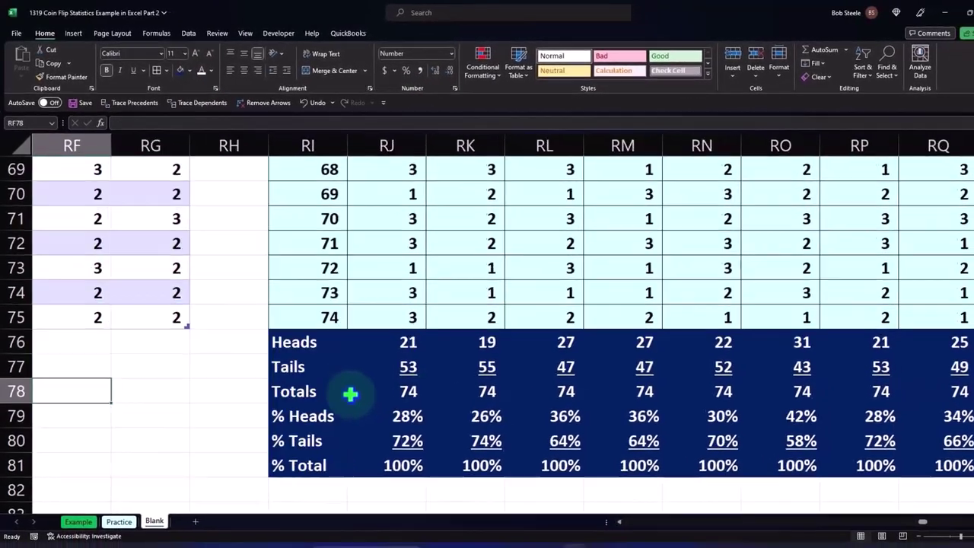
key("Left")
key("Left")
key("Left")
key("Left")
key("Left")
key("Down")
key("Right")
key("Right")
key("Right")
key("Right")
key("Right")
key("Right")
key("Right")
key("Right")
key("Right")
key("Right")
key("Right")
key("Right")
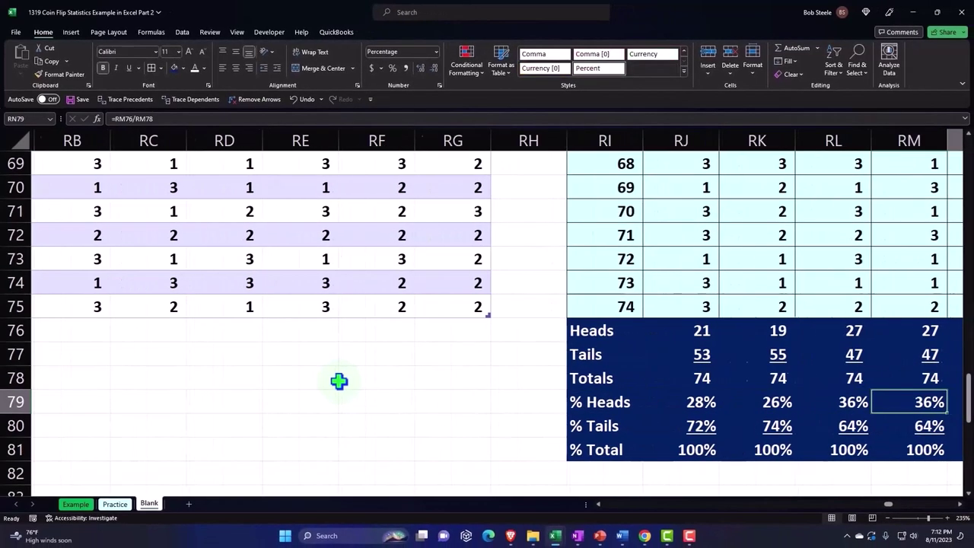
key("Right")
key("Right")
key("Right")
key("Right")
key("Right")
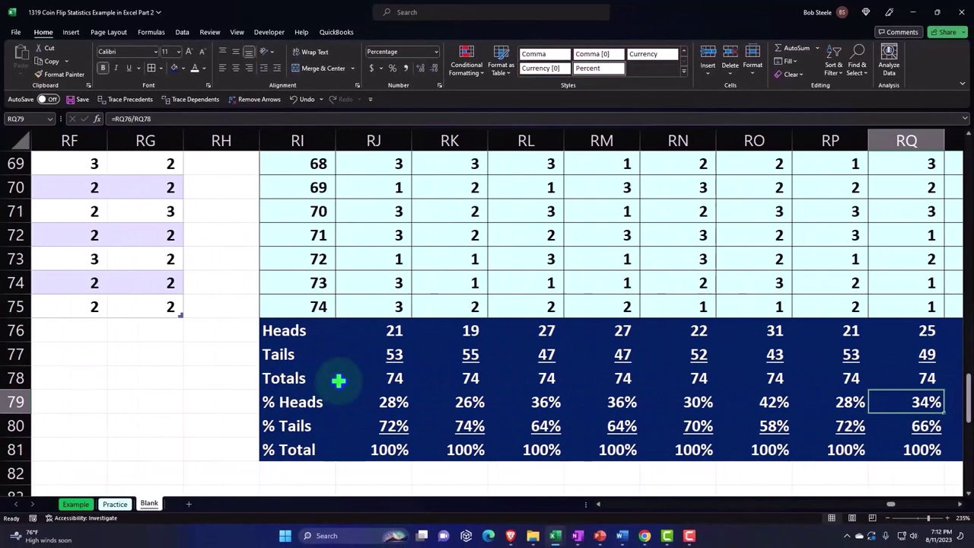
- Copy the % Heads row with its label, RI79 through VE79
key("Left")
key("Left")
key("Left")
key("Left")
key("Left")
key("Left")
key("Left")
key("Left")
key("Left")
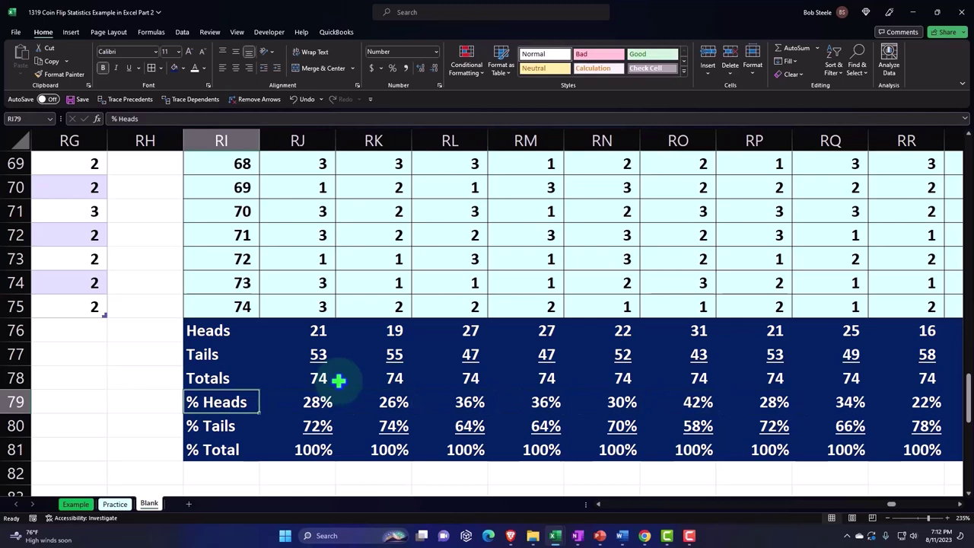
key("shift+Right")
key("shift+Right")
key("shift+Right")
key("shift+Right")
key("shift+Right")
key("shift+Right")
key("shift+Right")
key("shift+Right")
key("shift+Right")
key("shift+Right")
key("shift+Right")
key("shift+Right")
key("shift+Right")
key("shift+Right")
key("shift+Right")
key("shift+Right")
key("shift+Right")
key("shift+Right")
key("shift+Right")
key("shift+Right")
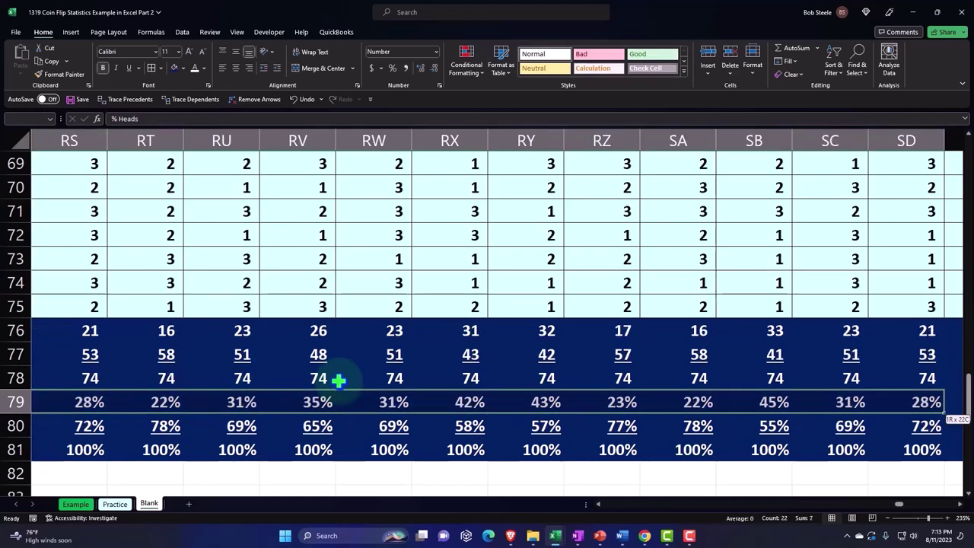
key("shift+Right")
key("shift+Right")
key("shift+Right")
key("shift+Right")
key("shift+Right")
key("shift+Right")
key("shift+Right")
key("shift+Right")
key("shift+Right")
key("shift+Right")
key("shift+Right")
key("shift+Right")
key("shift+Right")
key("shift+Right")
key("shift+Right")
key("shift+Right")
key("shift+Right")
key("shift+Right")
key("shift+Right")
key("shift+Right")
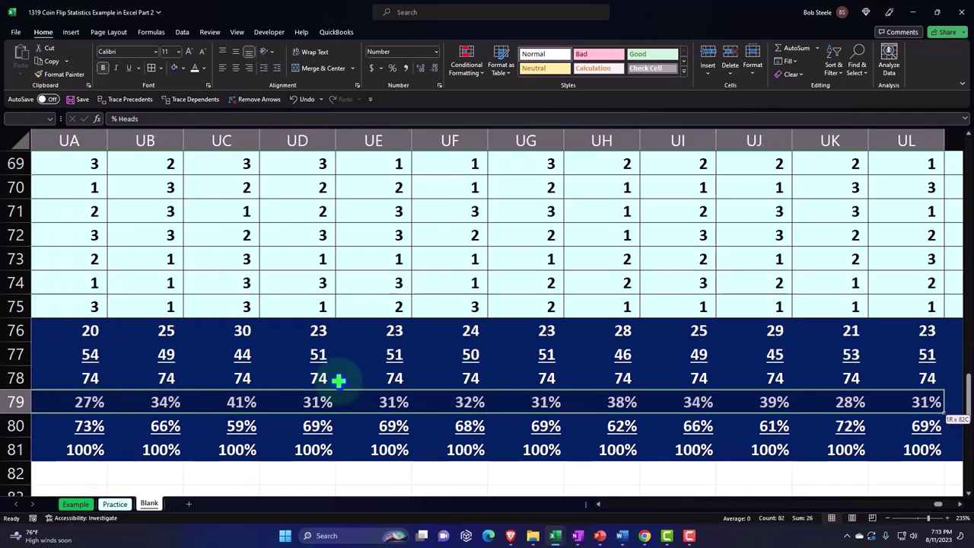
key("shift+Right")
key("shift+Right")
key("shift+Right")
key("shift+Right")
key("shift+Right")
key("shift+Right")
key("shift+Right")
key("shift+Right")
key("shift+Right")
key("shift+Right")
key("shift+Right")
key("shift+Left")
key("shift+Left")
key("shift+Left")
key("shift+Left")
key("shift+Left")
key("shift+Left")
key("shift+Left")
key("shift+Left")
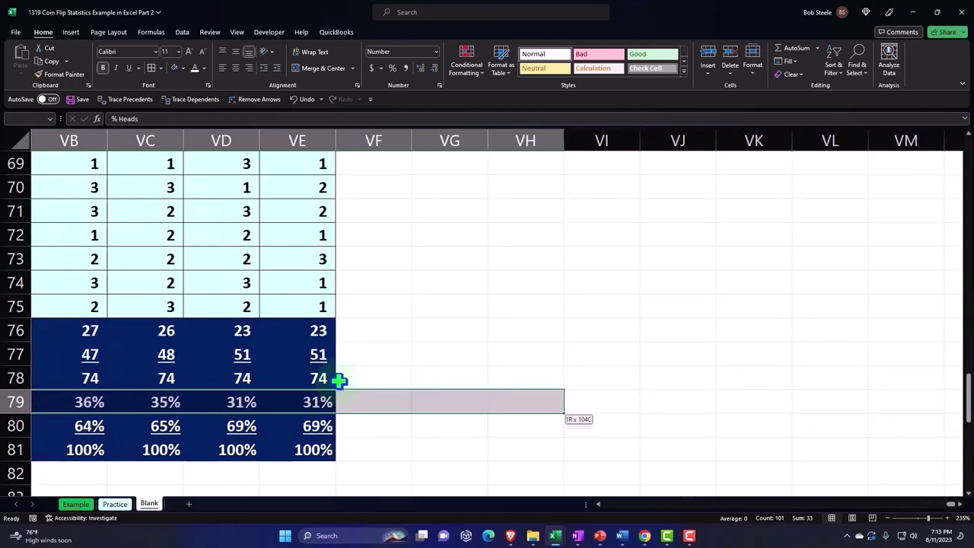
key("ctrl+c")
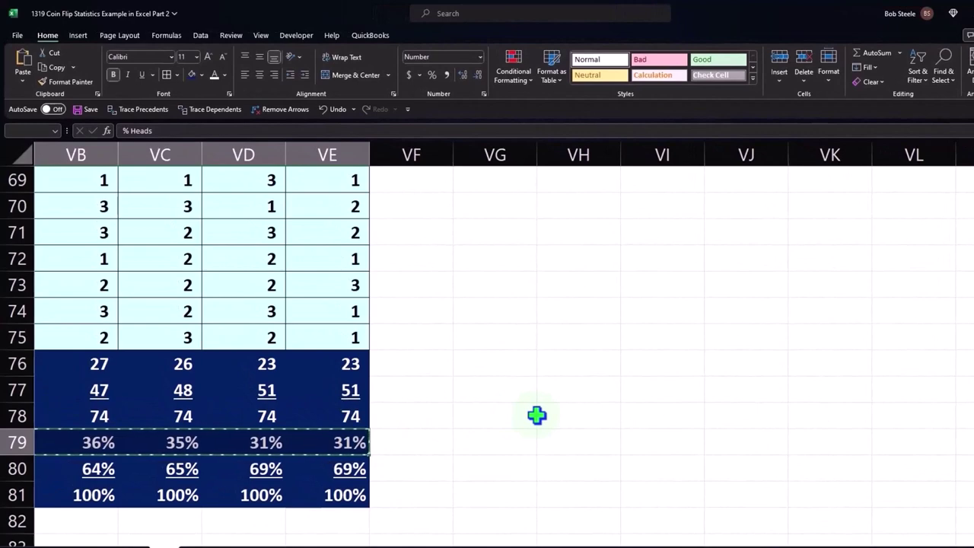
- Paste the copied % Heads row as values only into row 1, starting at VI1
scroll(537, 414, "up", 20)
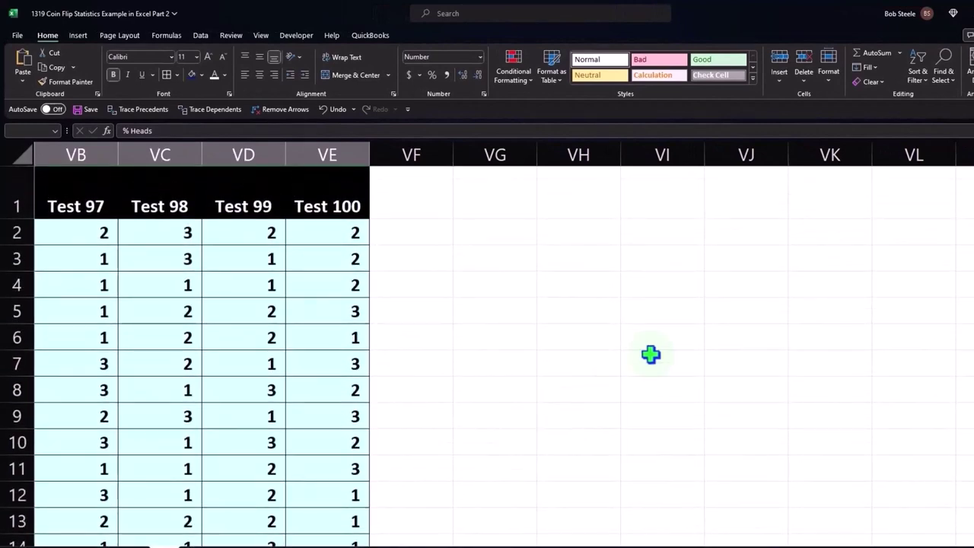
left_click(681, 200)
right_click(680, 199)
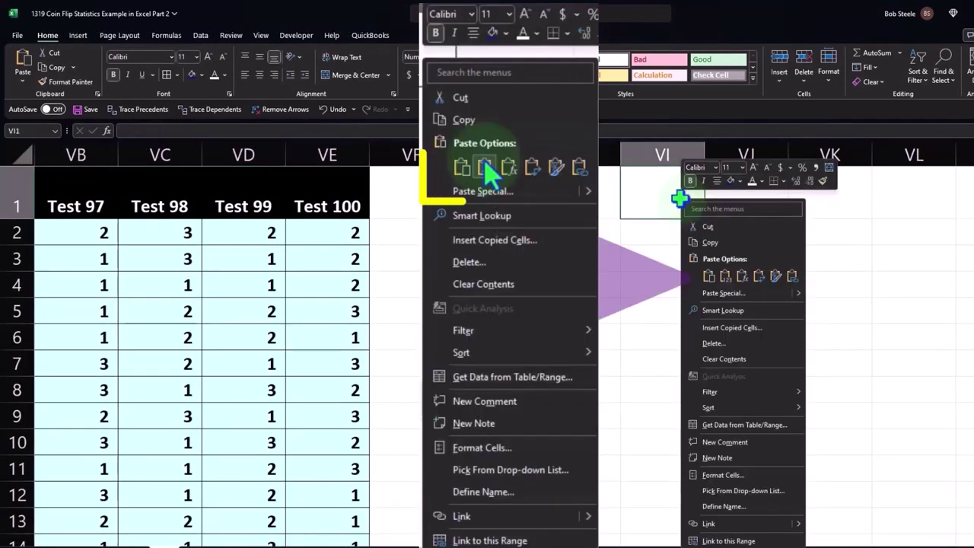
left_click(724, 268)
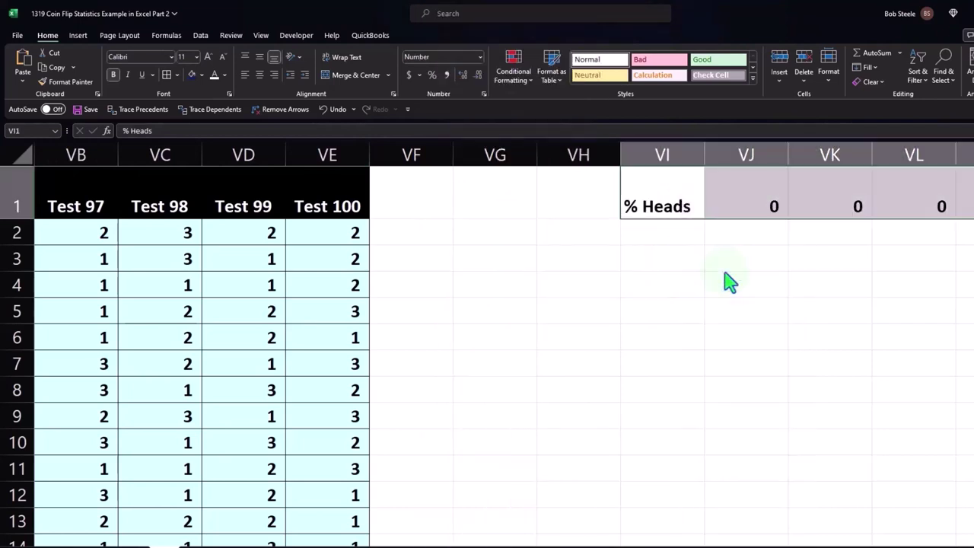
- Transpose the pasted % Heads values into a vertical list starting at VH1 and remove the horizontal copy from VI1 onward
right_click(727, 193)
left_click(765, 236)
left_click(572, 175)
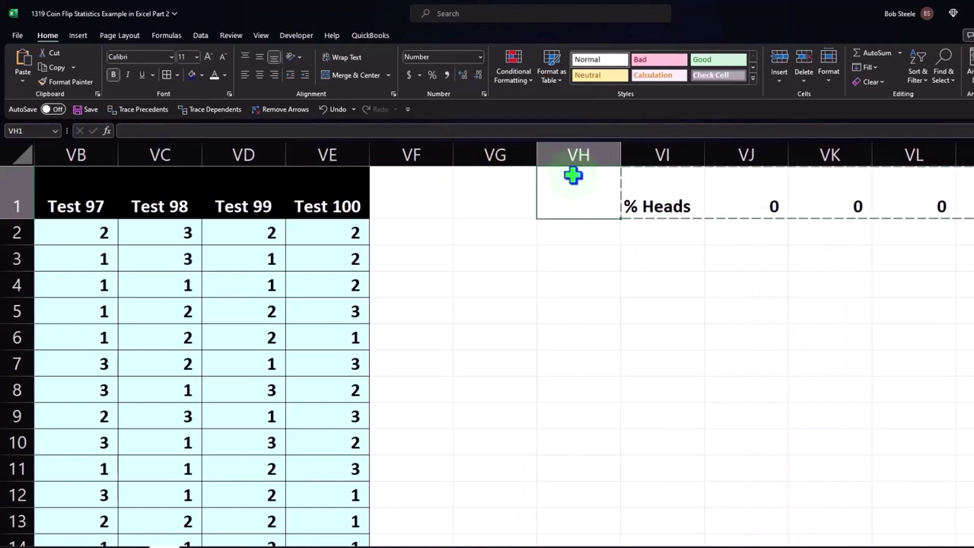
right_click(583, 185)
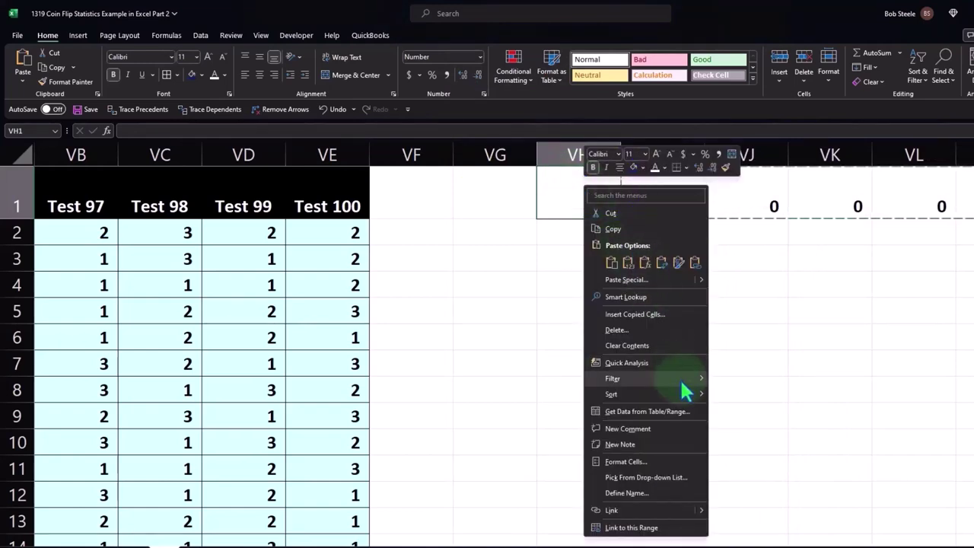
left_click(647, 280)
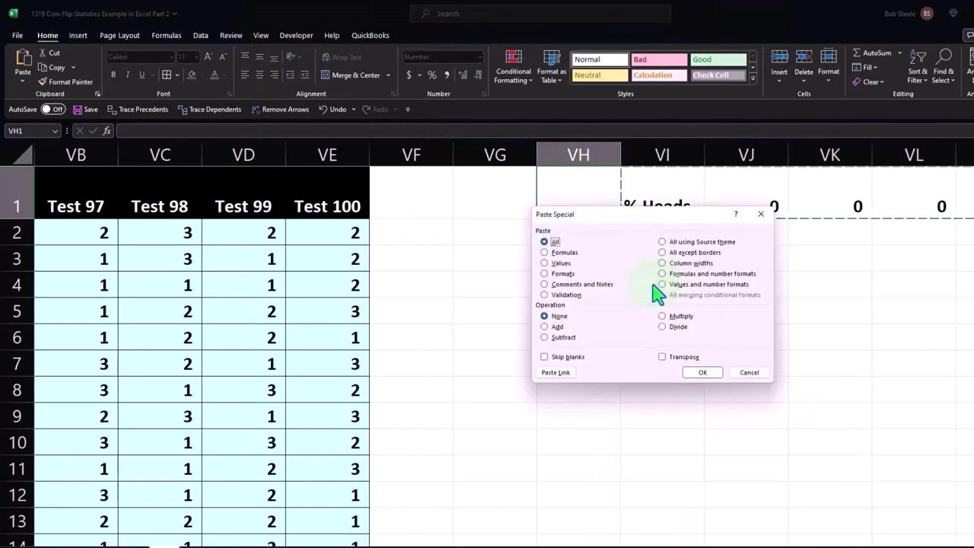
left_click(676, 358)
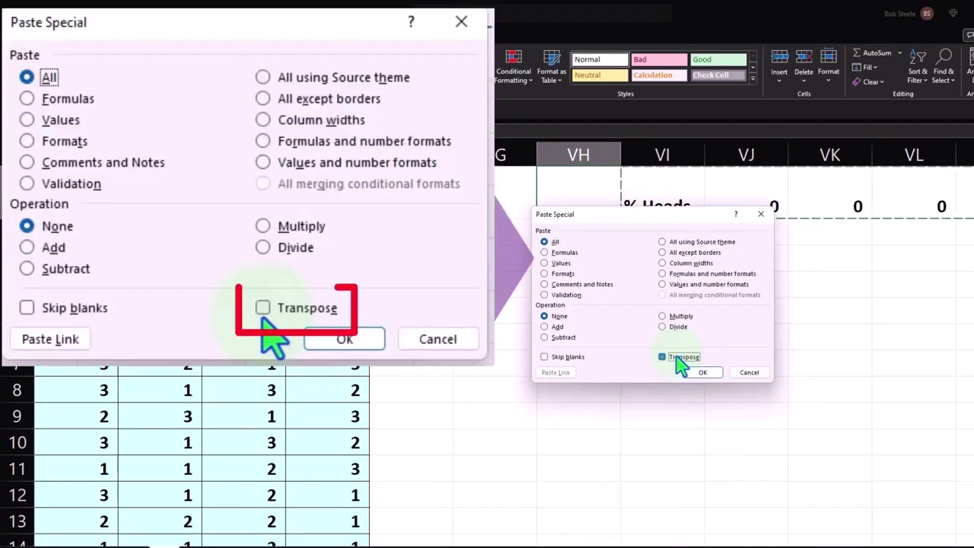
left_click(699, 371)
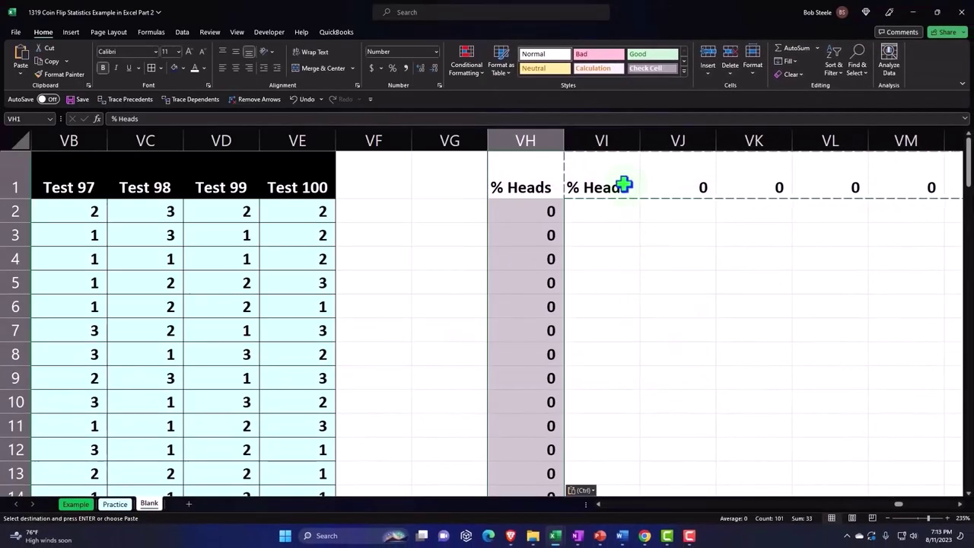
left_click_drag(624, 185, 887, 191)
key("ctrl+z")
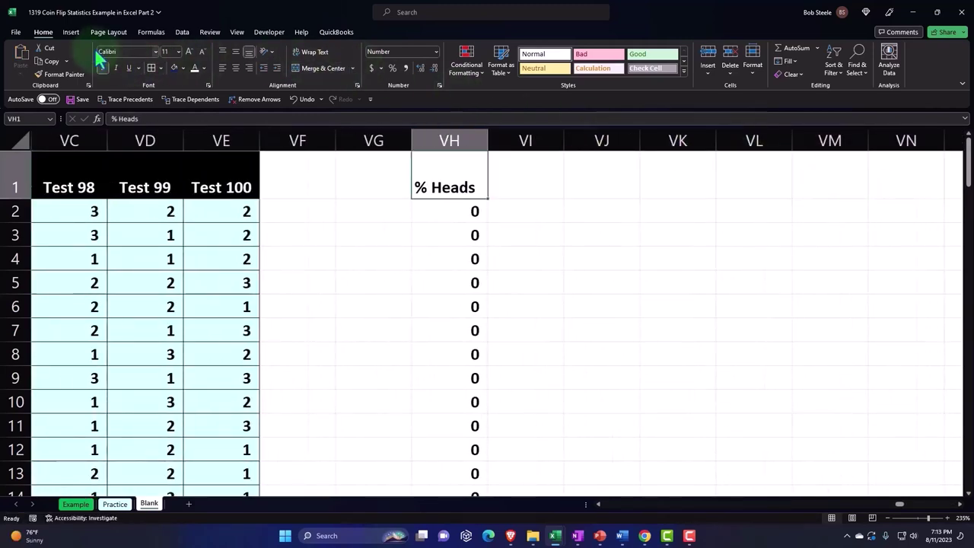
- Convert the % Heads list VH1:VH101 into a table with headers
left_click(71, 32)
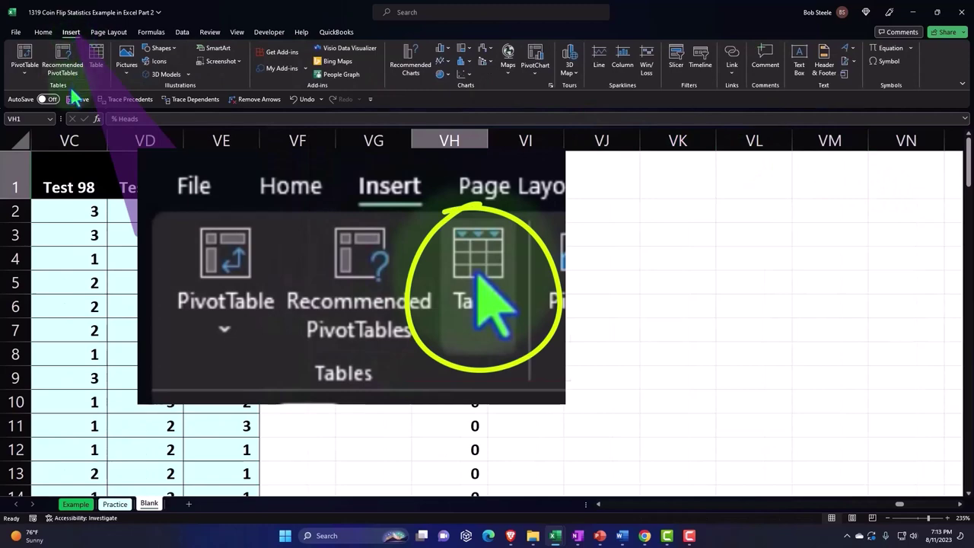
left_click(97, 61)
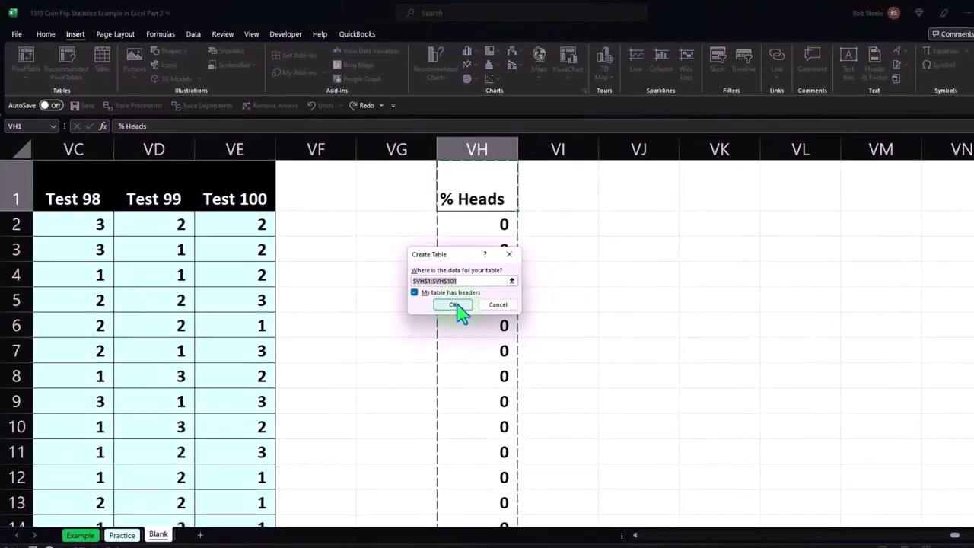
left_click(441, 296)
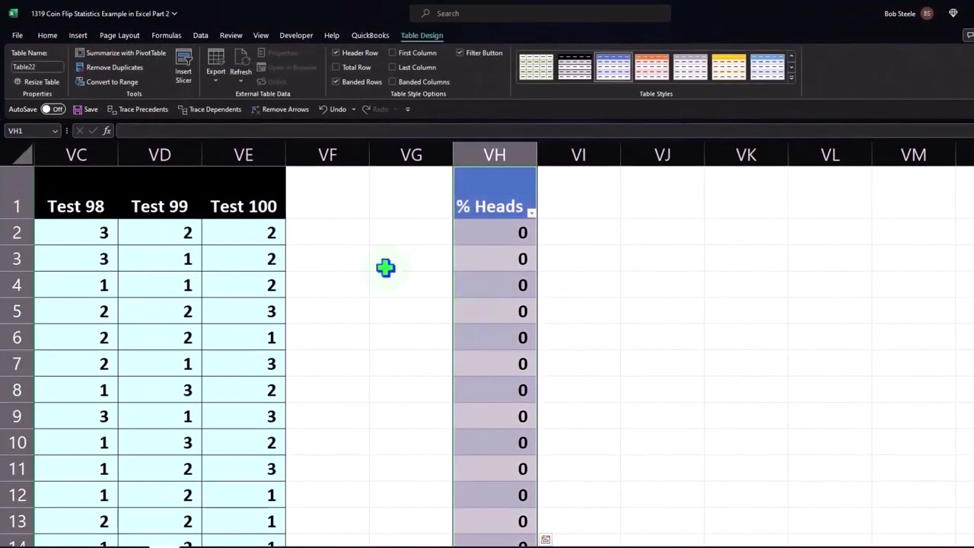
- Format the % Heads table in column VH as percentages
left_click(47, 35)
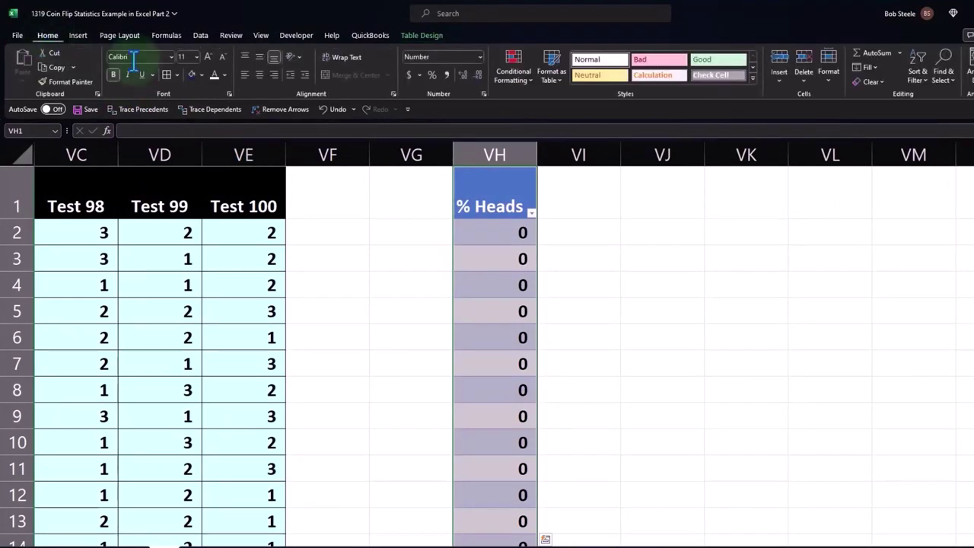
left_click(432, 76)
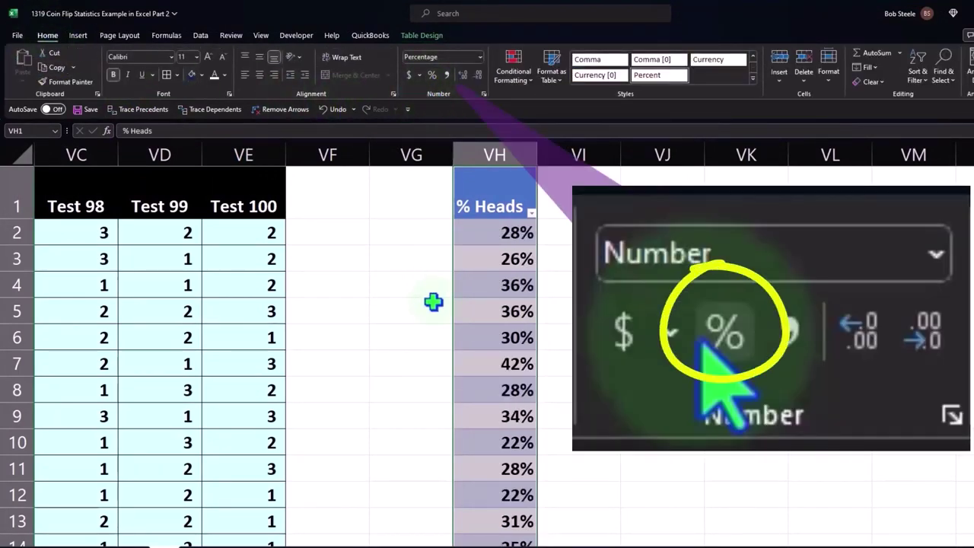
left_click(433, 302)
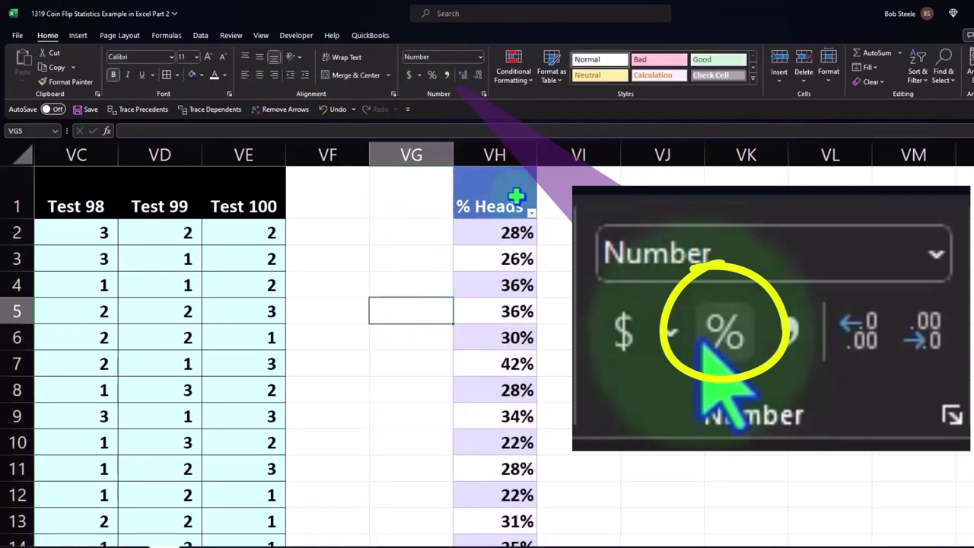
left_click(559, 200)
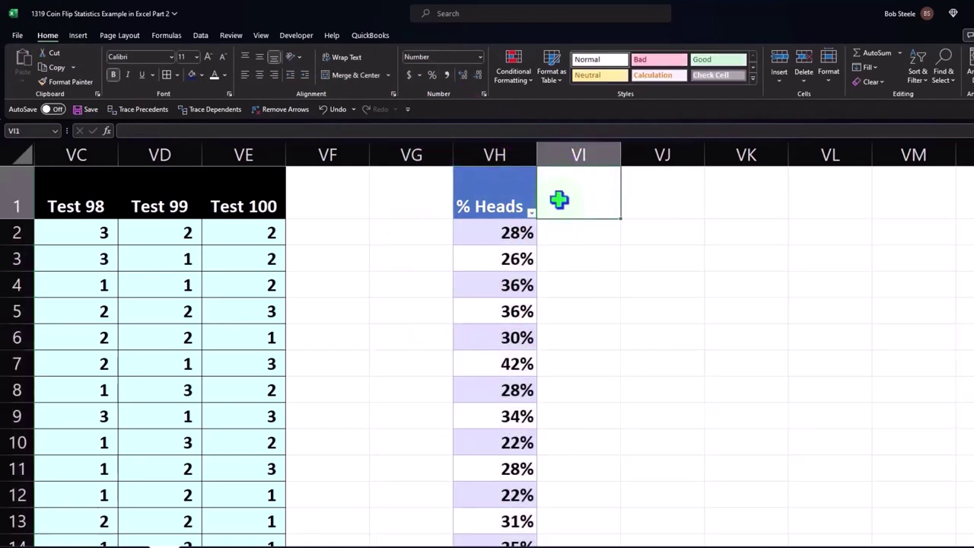
- Add Expected and Difference column headers to the table in VI1 and VJ1, beside % Heads
type("Ex")
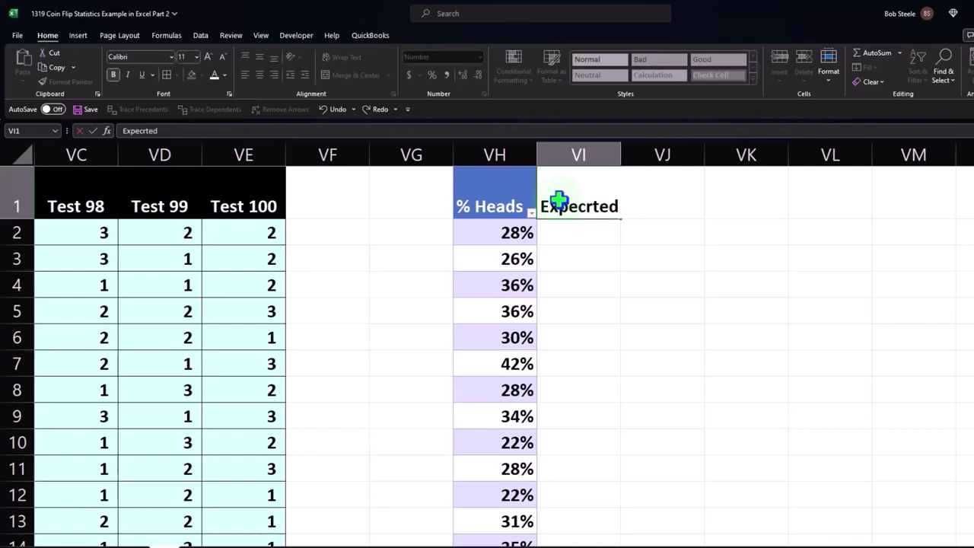
type("pected")
key("Tab")
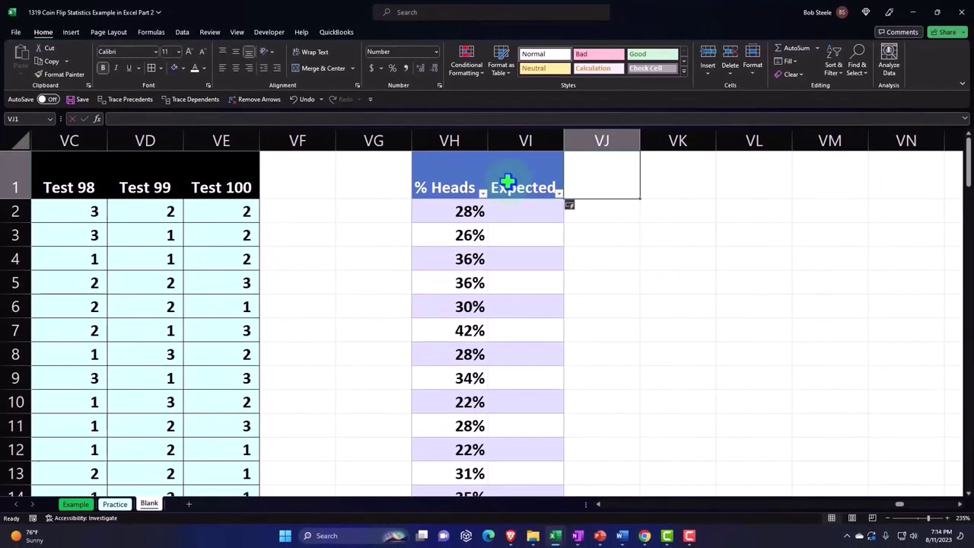
type("Di")
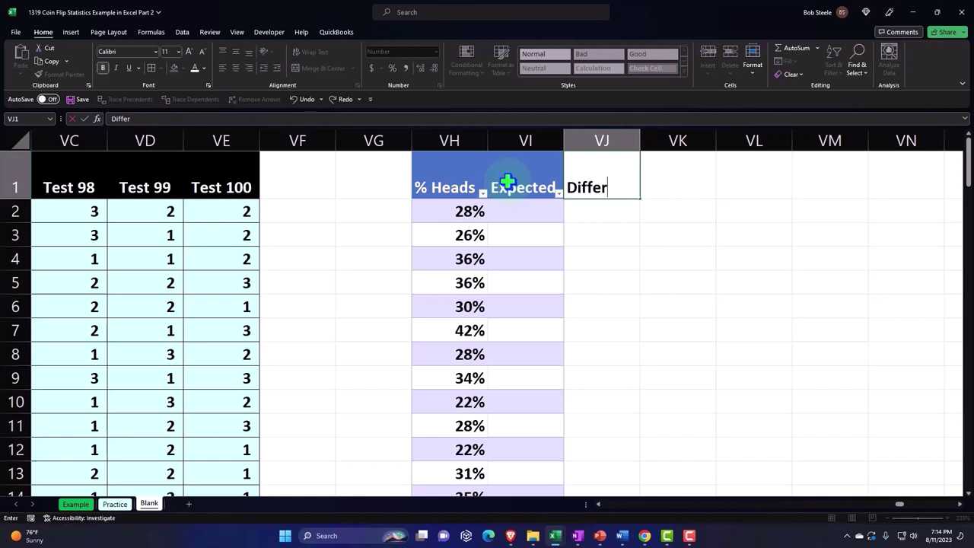
type("fference")
key("Return")
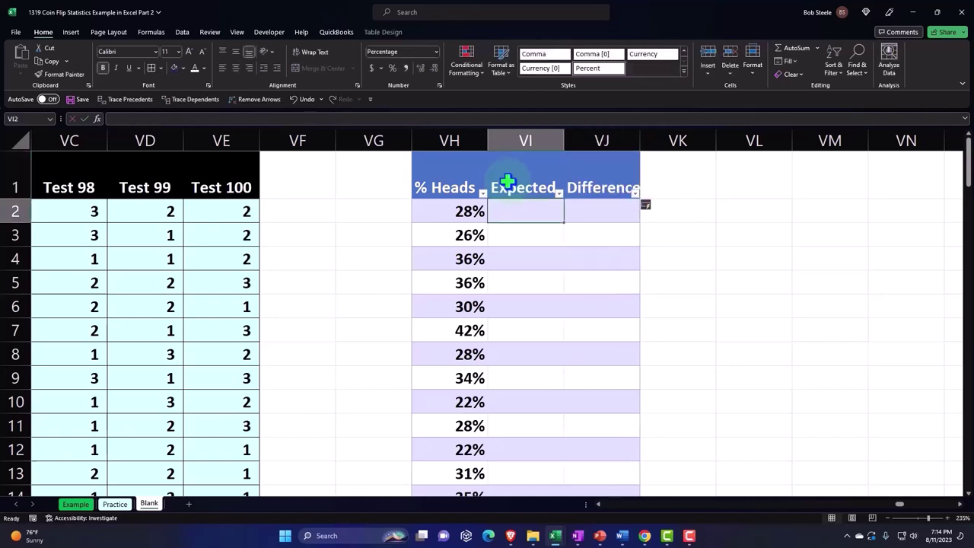
- Fill the whole Expected column with 50%, starting from VI2
type(".5")
key("Return")
left_click(540, 213)
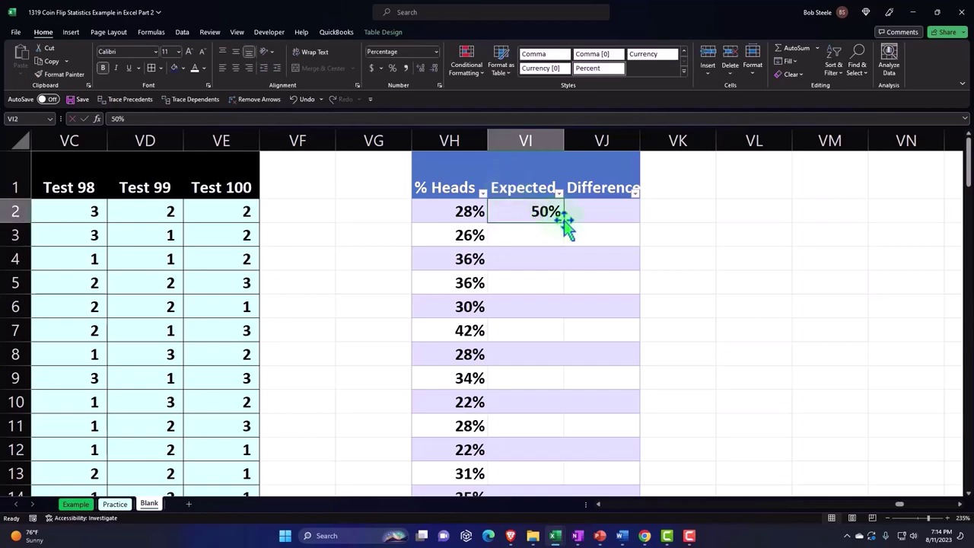
double_click(565, 223)
- Calculate the Difference column from VJ2 as % Heads minus Expected and check that it fills down through row 101
left_click(586, 216)
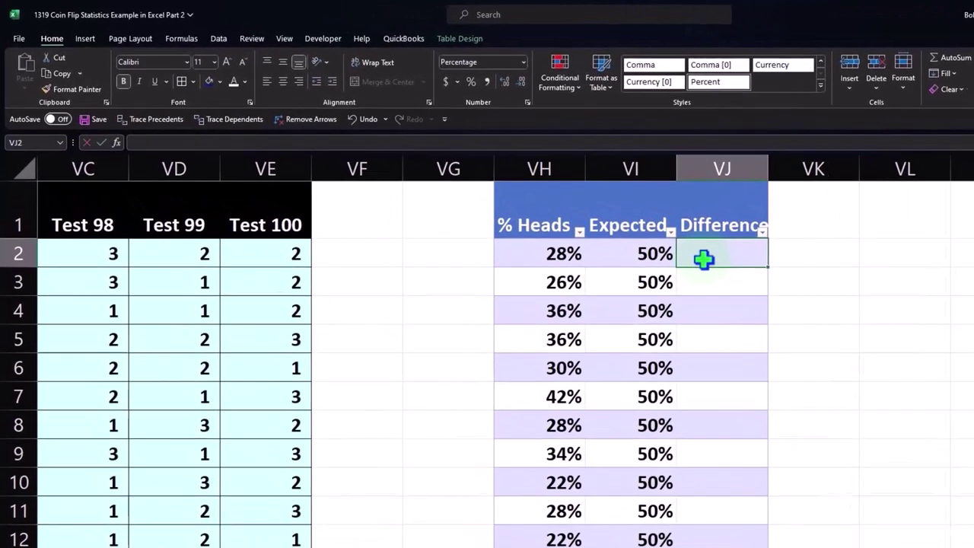
type("=")
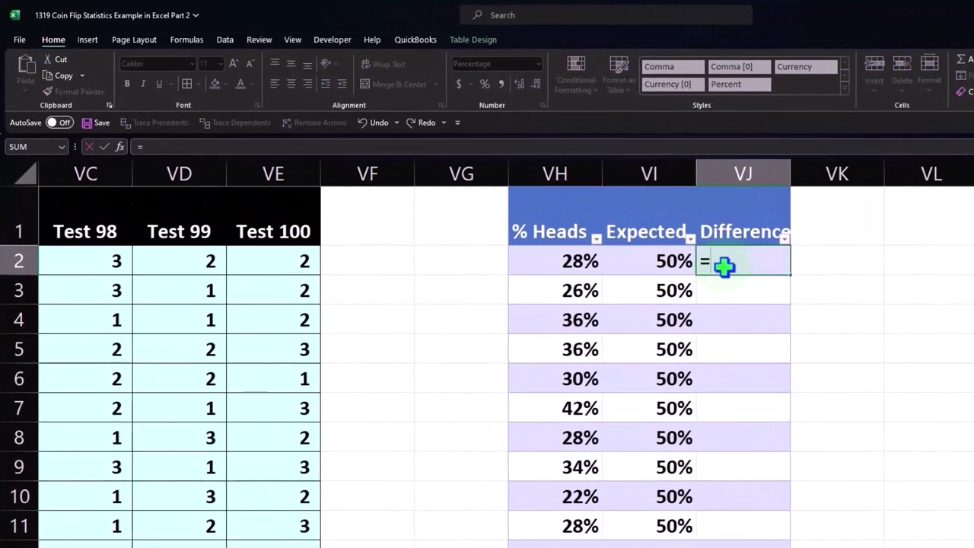
key("Left")
key("Left")
type("-")
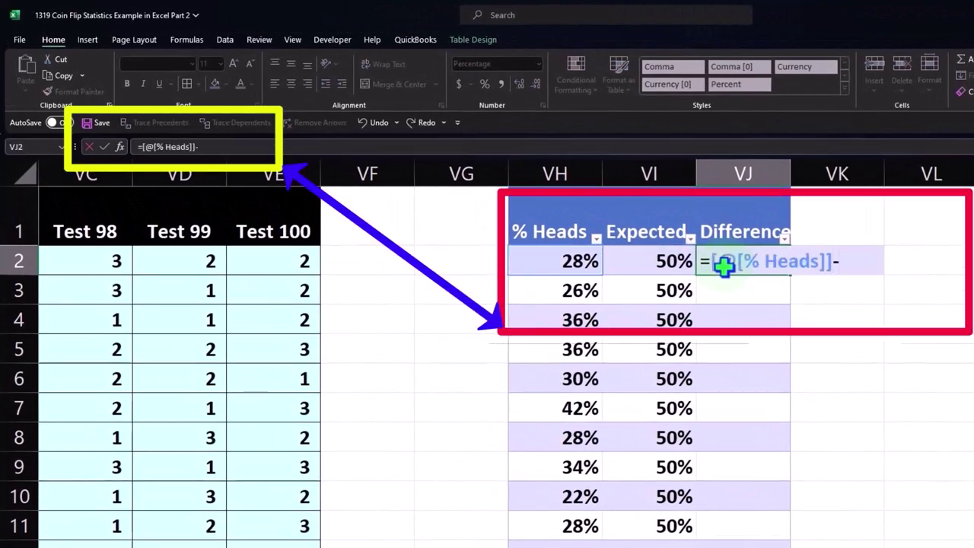
key("Left")
key("Return")
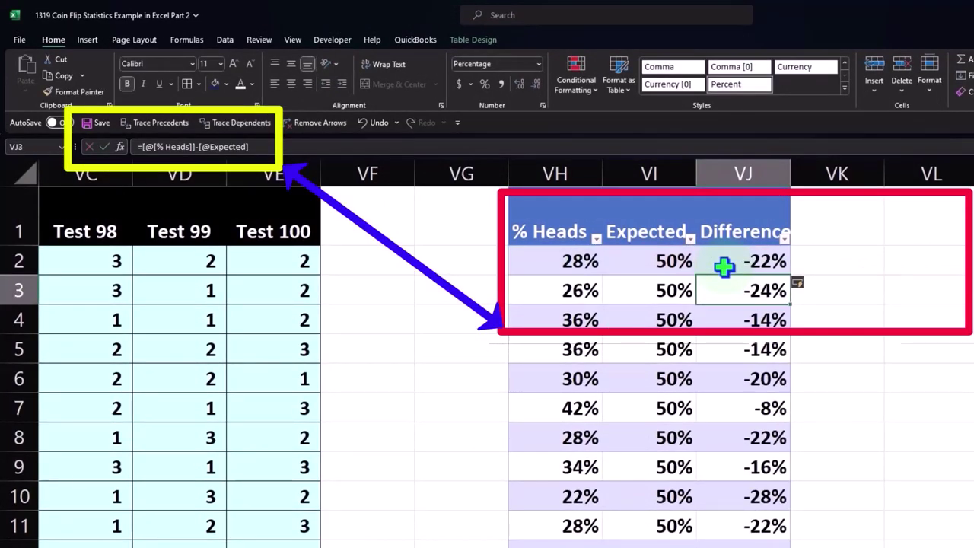
scroll(746, 312, "down", 20)
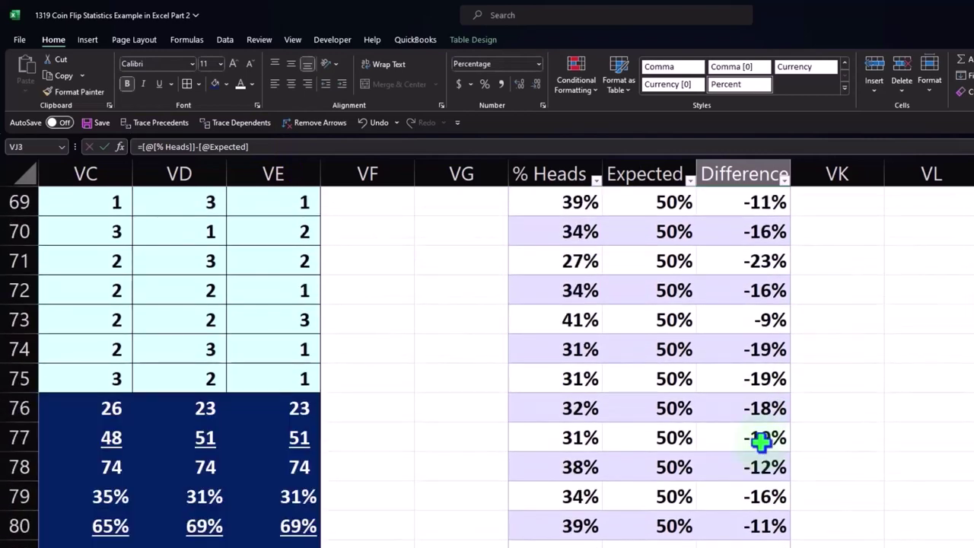
scroll(761, 442, "down", 8)
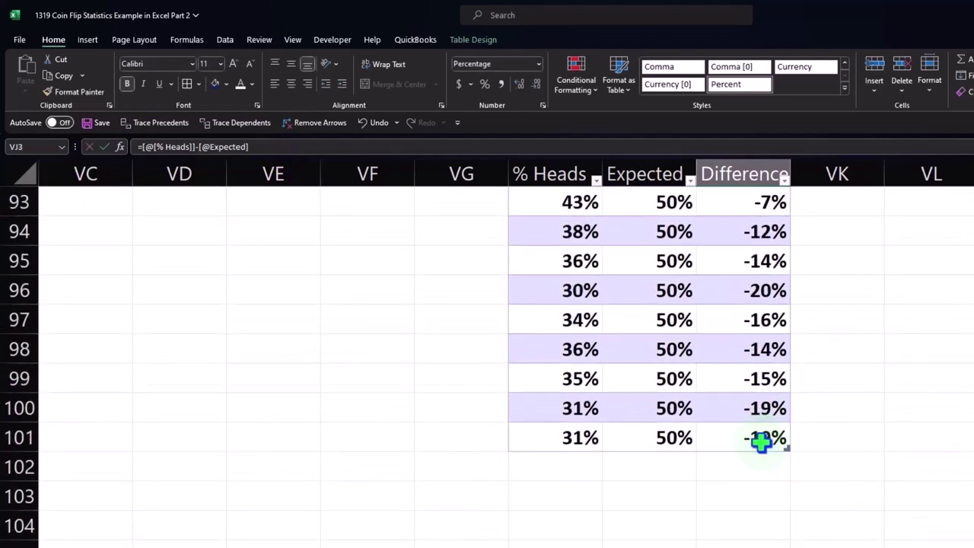
scroll(761, 441, "up", 20)
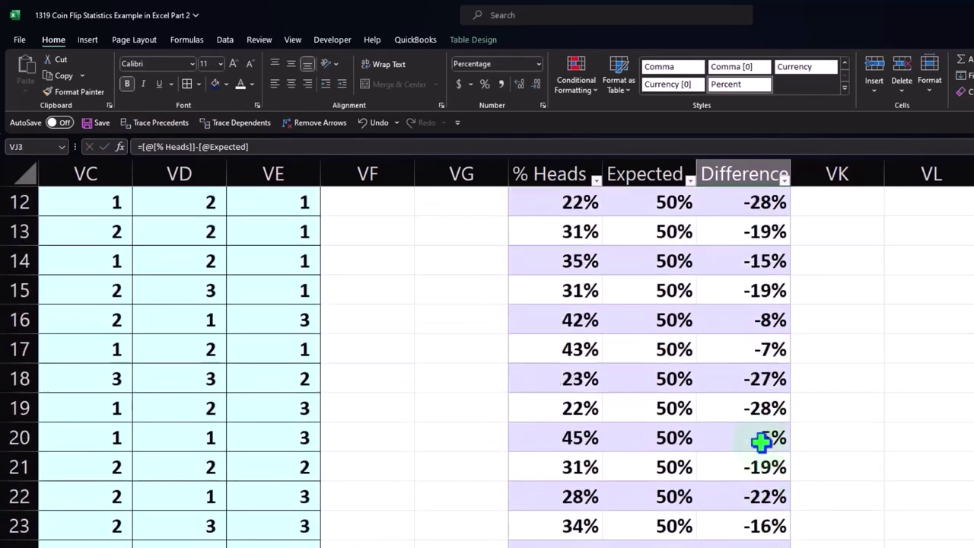
scroll(761, 441, "up", 4)
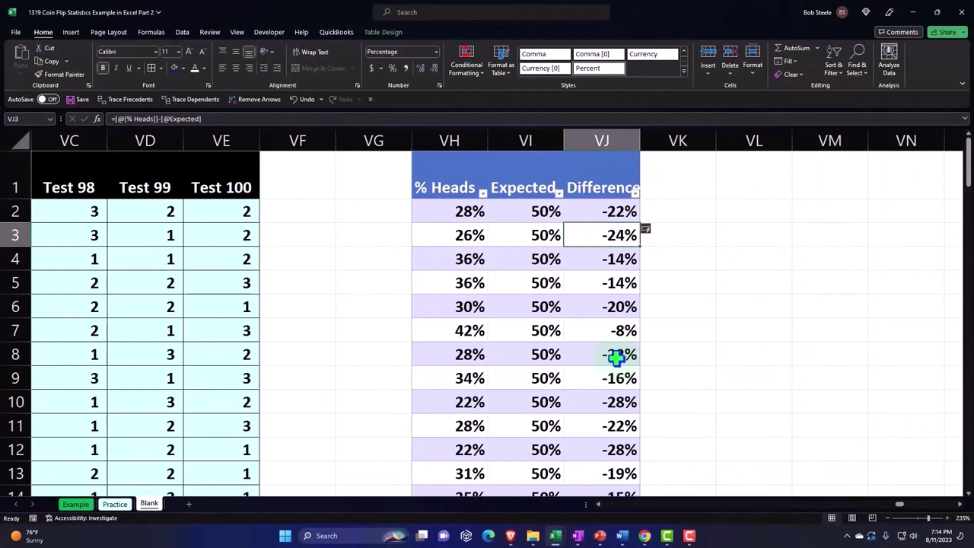
- Delete the blank column VG before the % Heads table and narrow the remaining spacer column VF
left_click(364, 144)
left_click(362, 143)
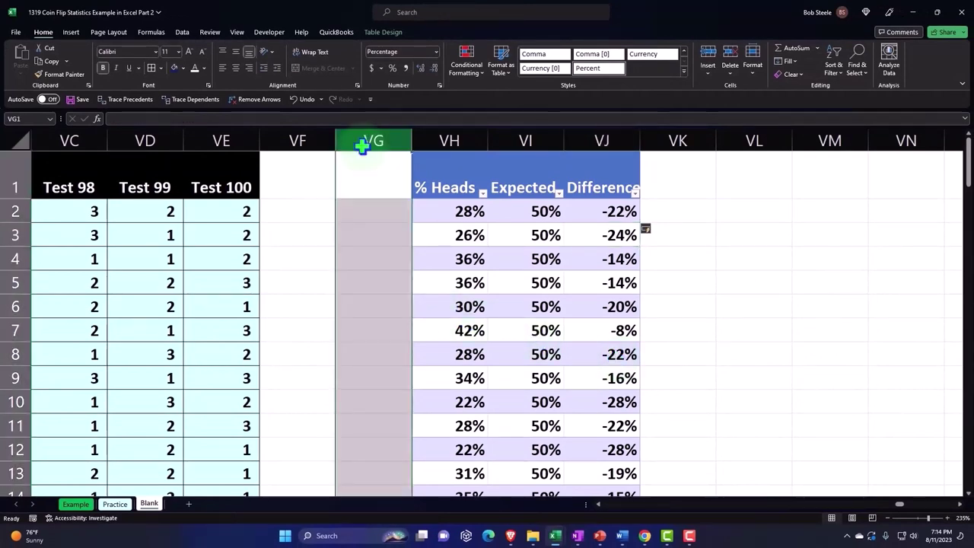
right_click(360, 193)
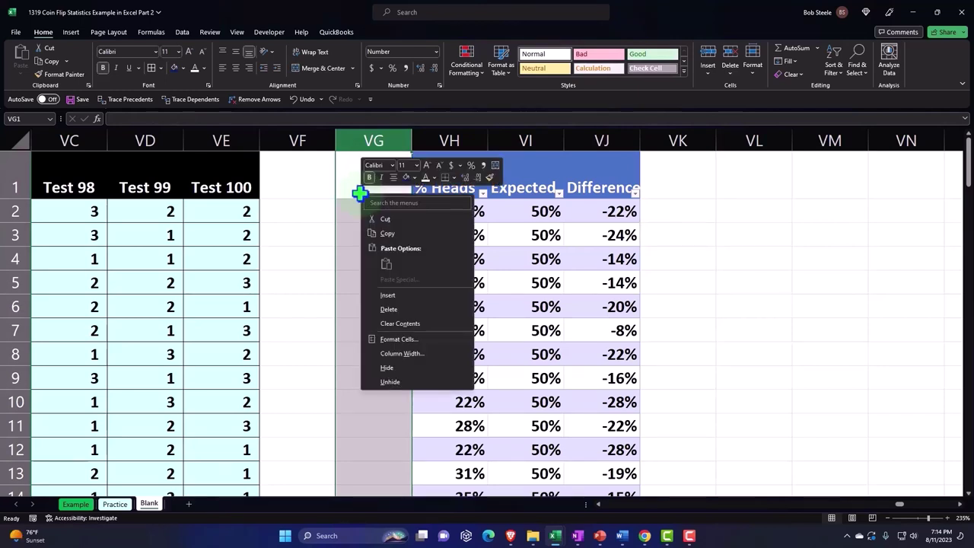
left_click(366, 308)
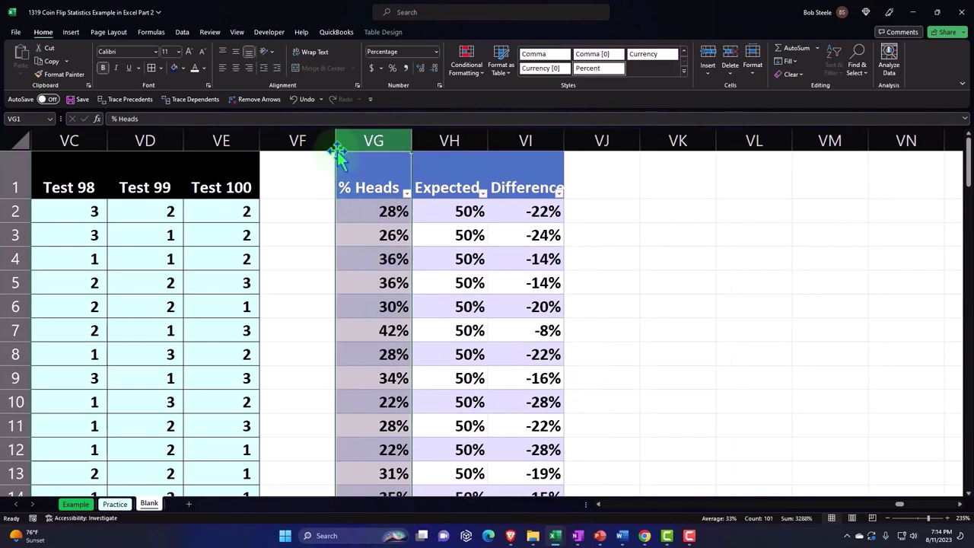
left_click_drag(336, 146, 280, 157)
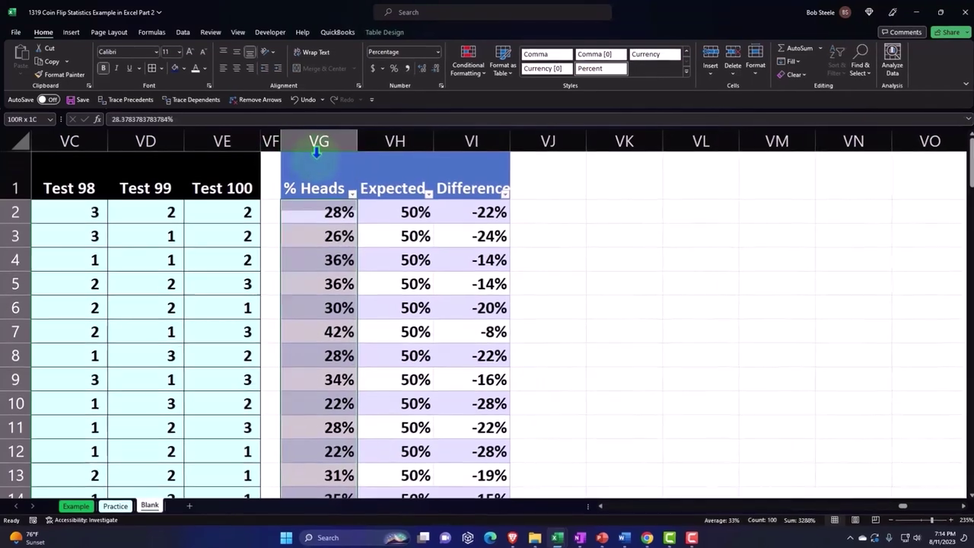
- Insert a histogram of the % Heads data in column VG and place it beside the table, starting in column VJ
left_click(316, 161)
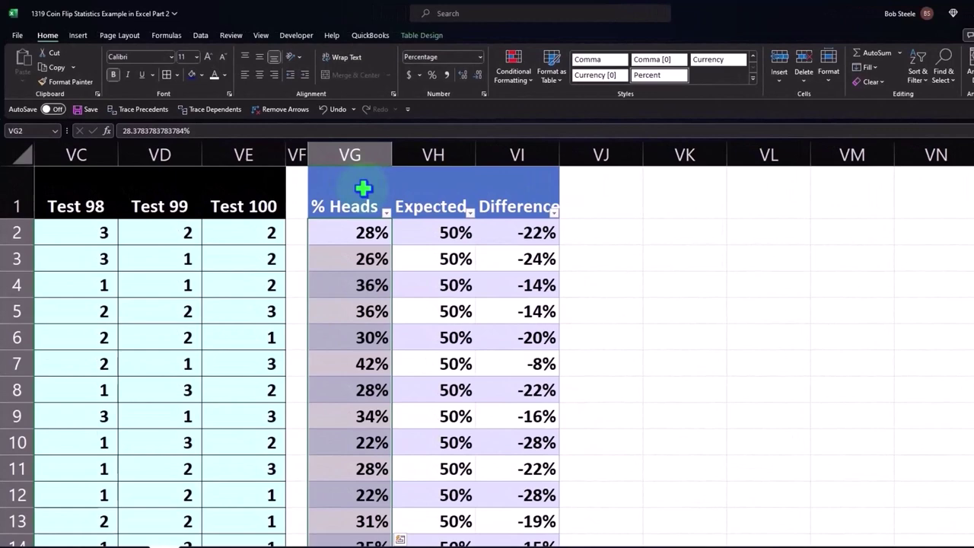
left_click(78, 36)
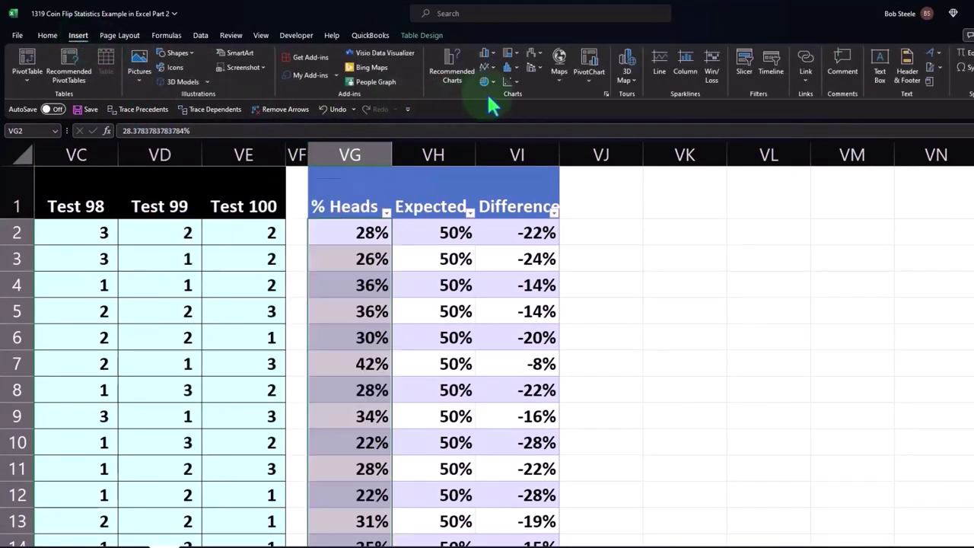
left_click(508, 68)
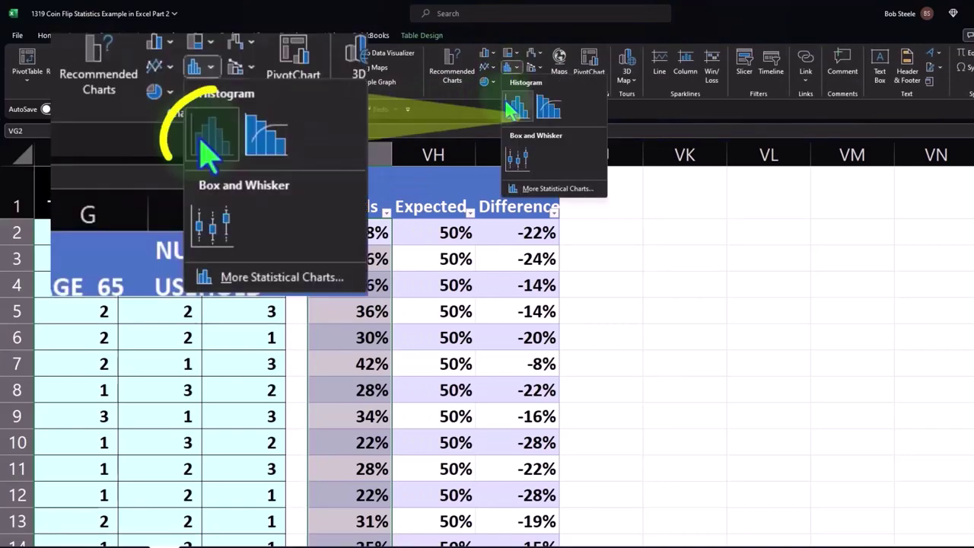
left_click(507, 106)
left_click_drag(238, 178, 595, 199)
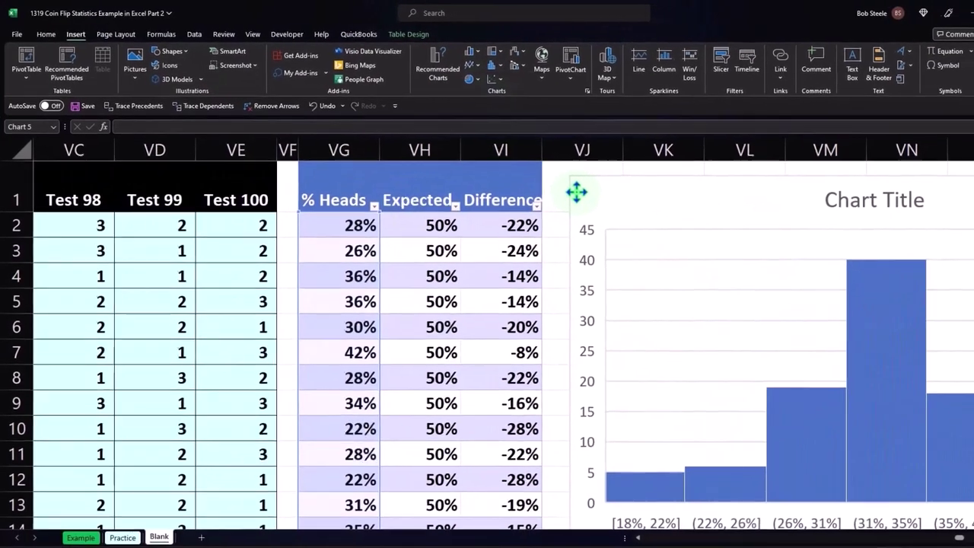
left_click(773, 471)
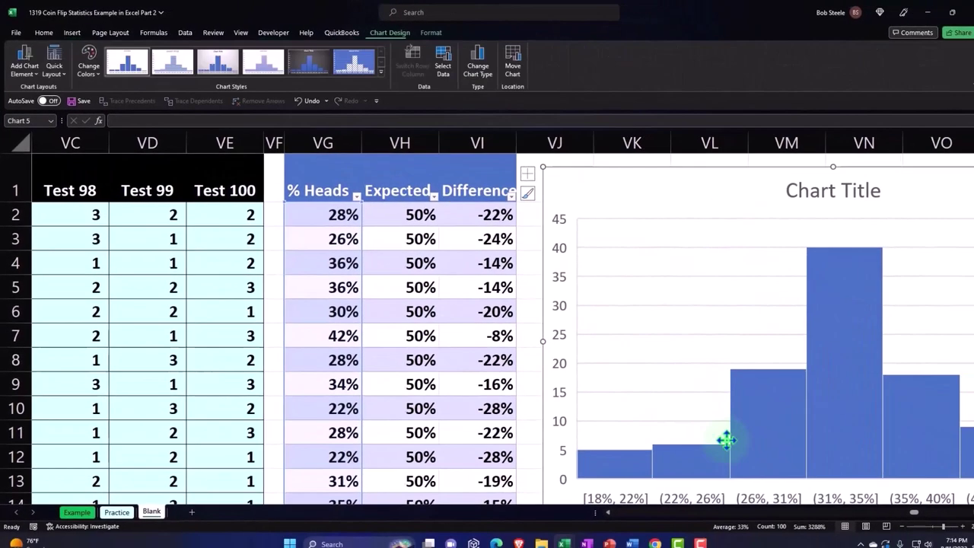
left_click(973, 539)
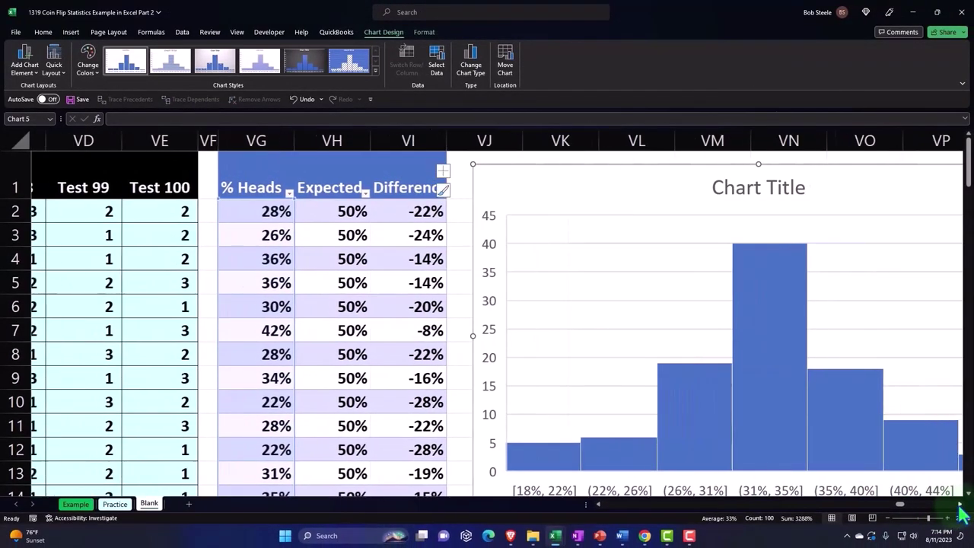
left_click(959, 505)
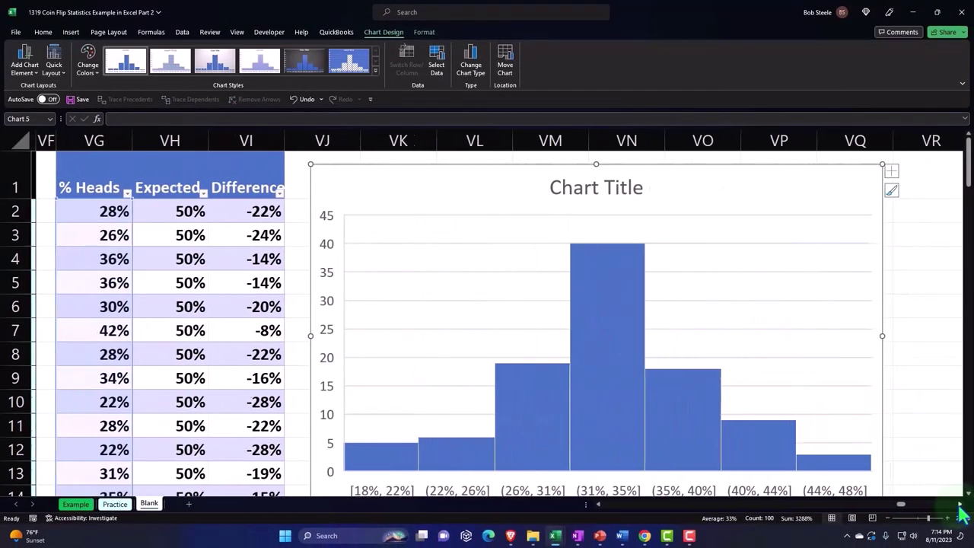
- Copy the earlier % histogram from columns NA to NI, paste it at VJ16 and align it beneath the new histogram
scroll(894, 440, "down", 1)
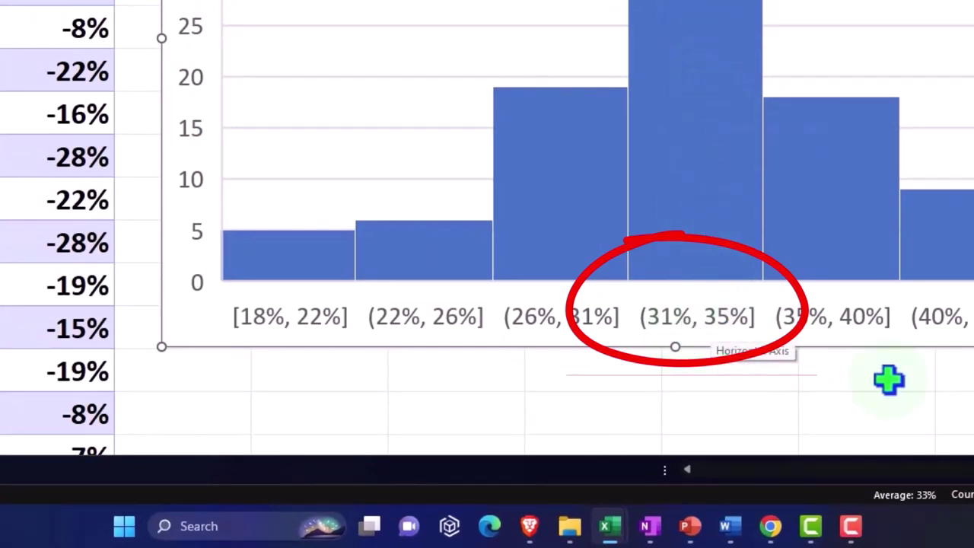
scroll(954, 401, "left", 10)
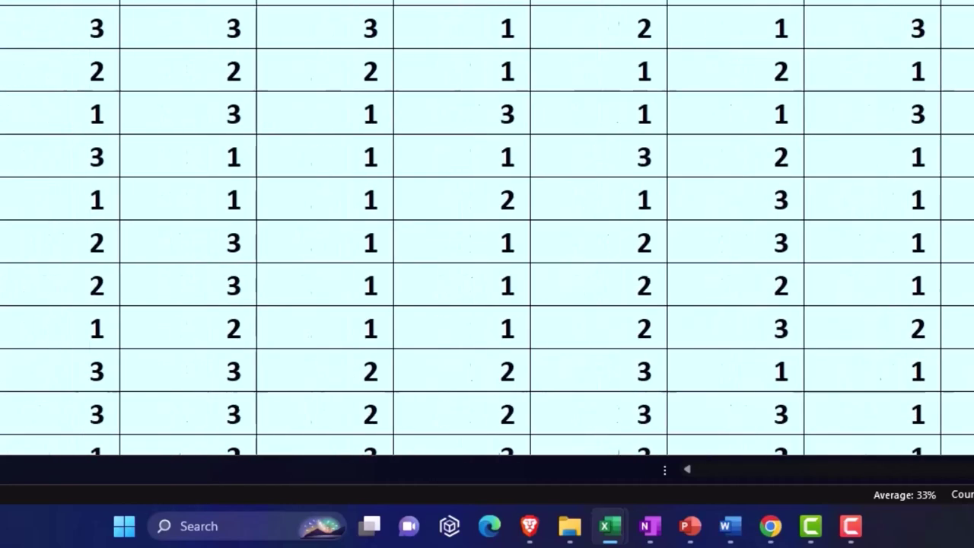
scroll(487, 228, "right", 10)
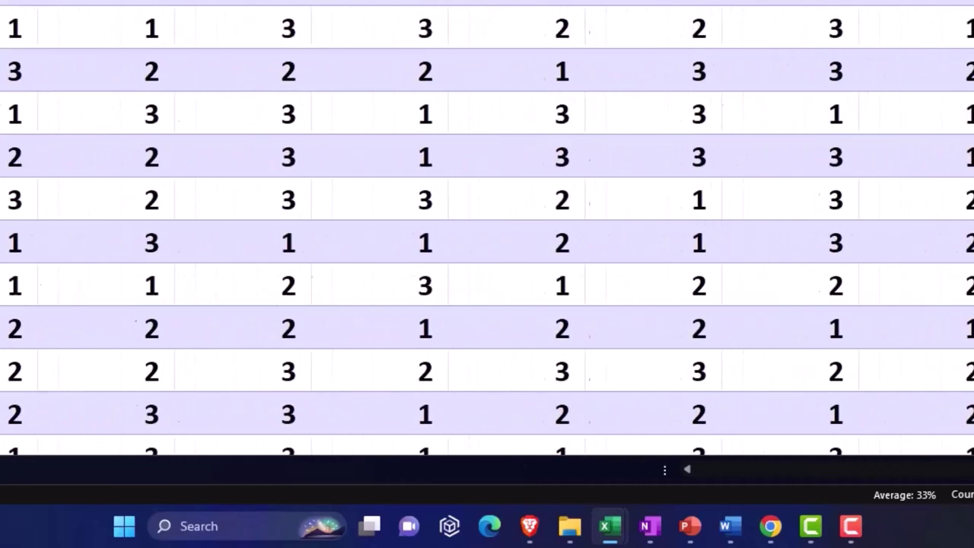
scroll(487, 229, "right", 10)
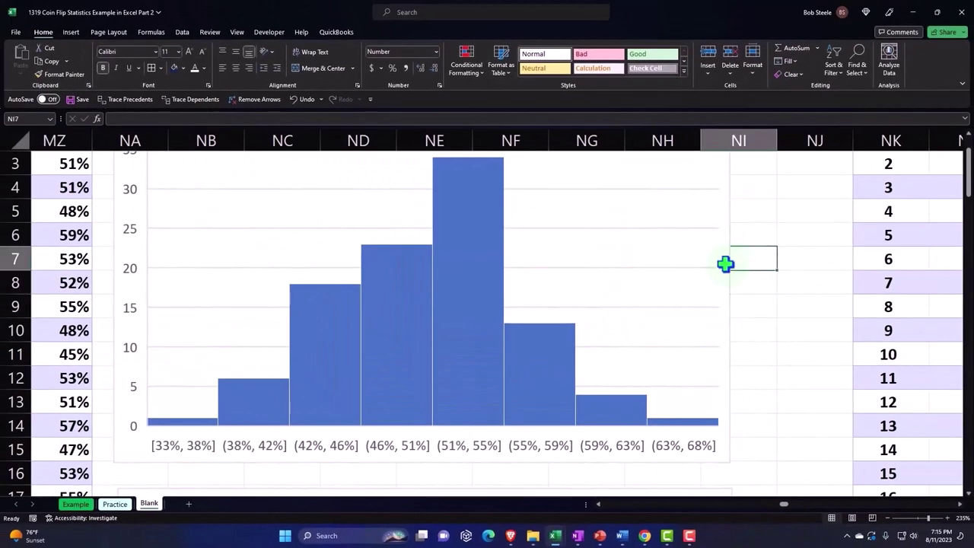
left_click(733, 255)
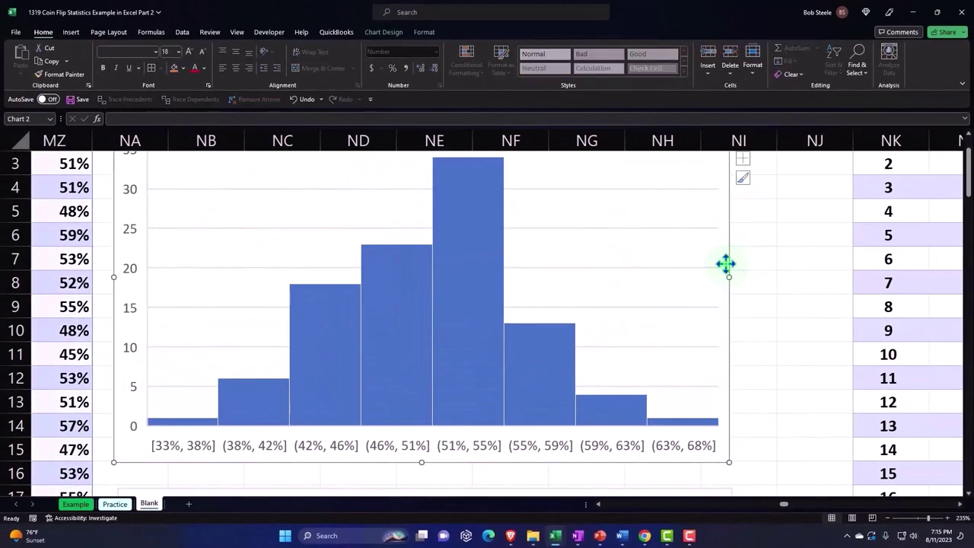
left_click_drag(783, 504, 909, 505)
left_click(239, 474)
key("ctrl+v")
scroll(246, 454, "down", 2)
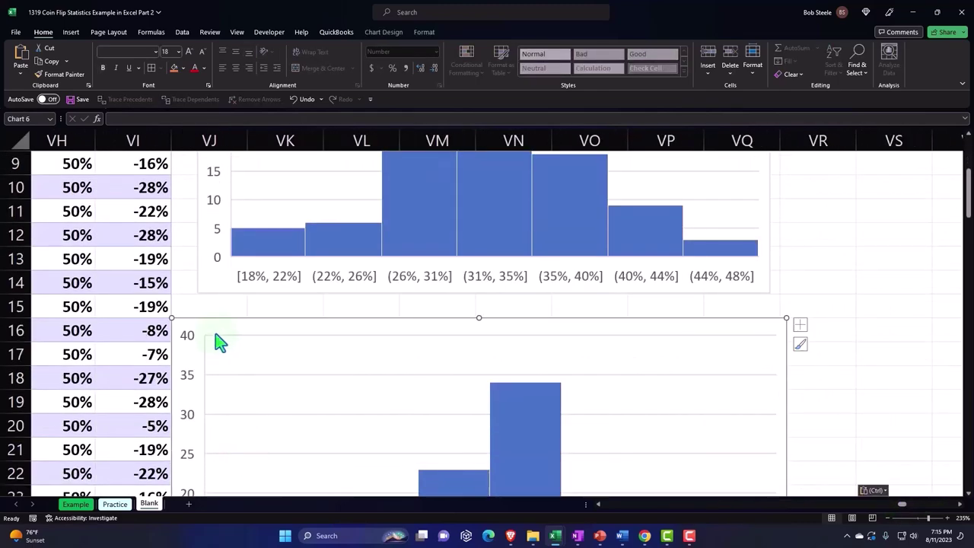
left_click_drag(216, 335, 245, 335)
- Compare the bin ranges and the centre of the new histogram with those of the pasted histogram below it
scroll(247, 337, "down", 3)
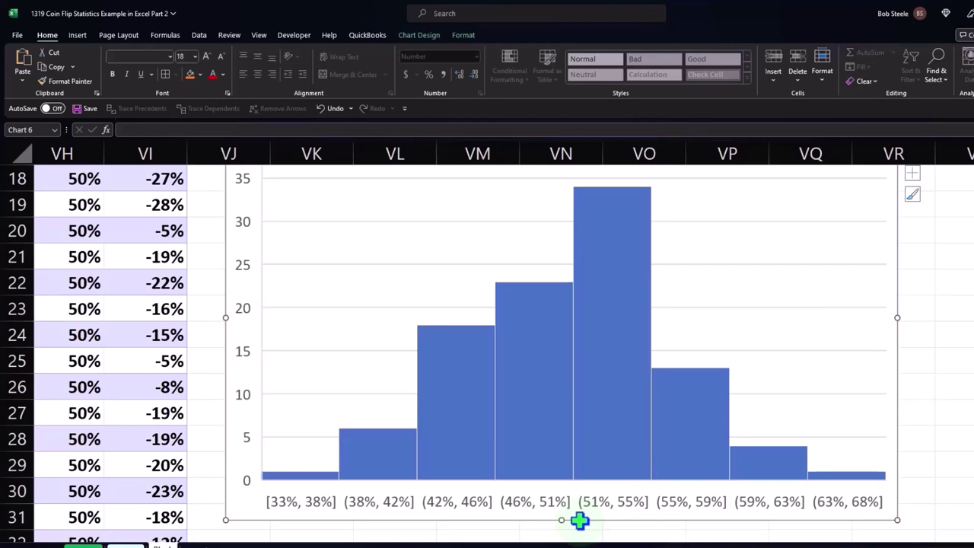
scroll(583, 528, "up", 3)
scroll(583, 528, "down", 4)
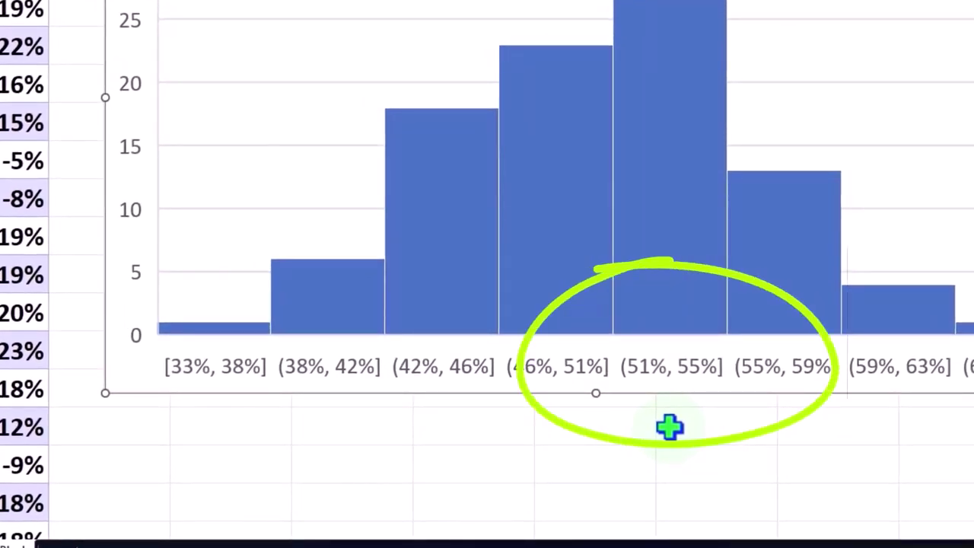
scroll(670, 434, "up", 5)
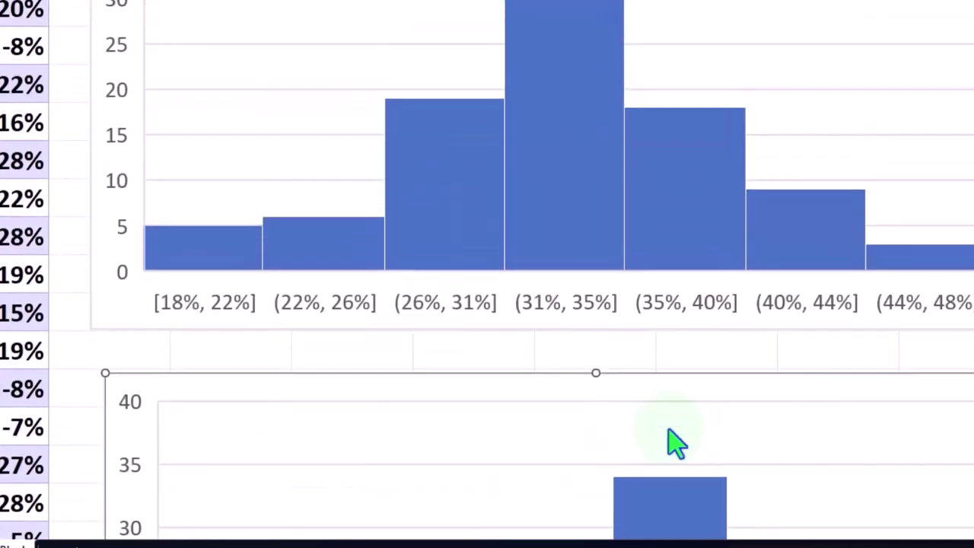
scroll(676, 443, "up", 1)
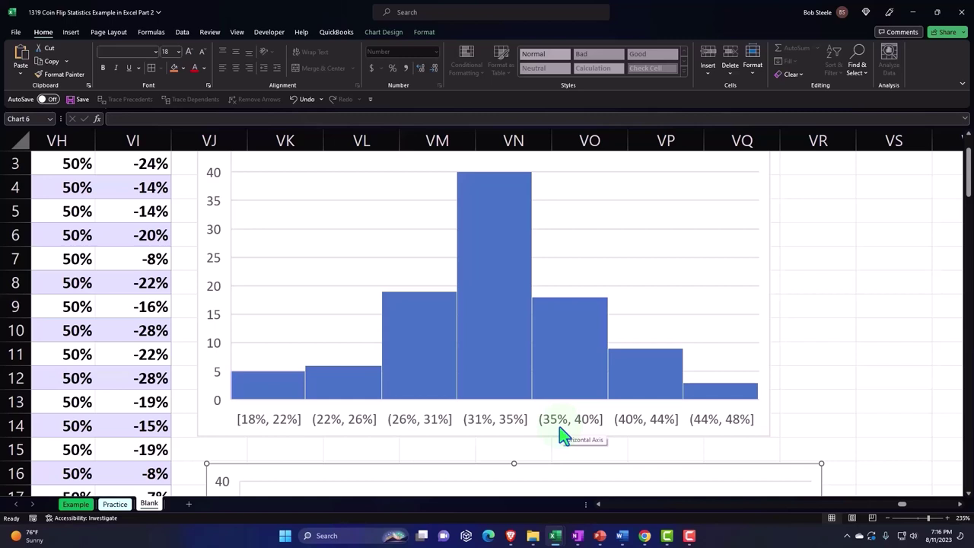
left_click(766, 253)
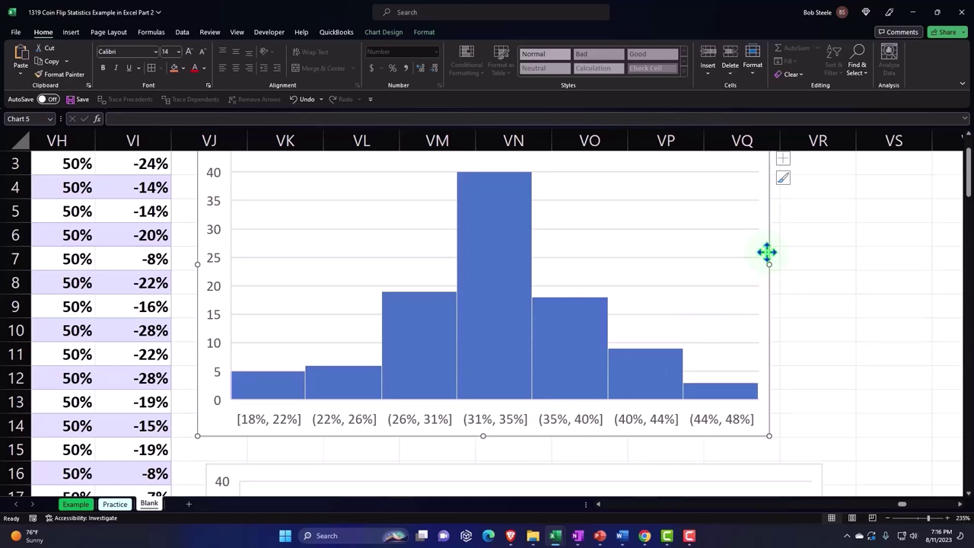
scroll(766, 253, "down", 6)
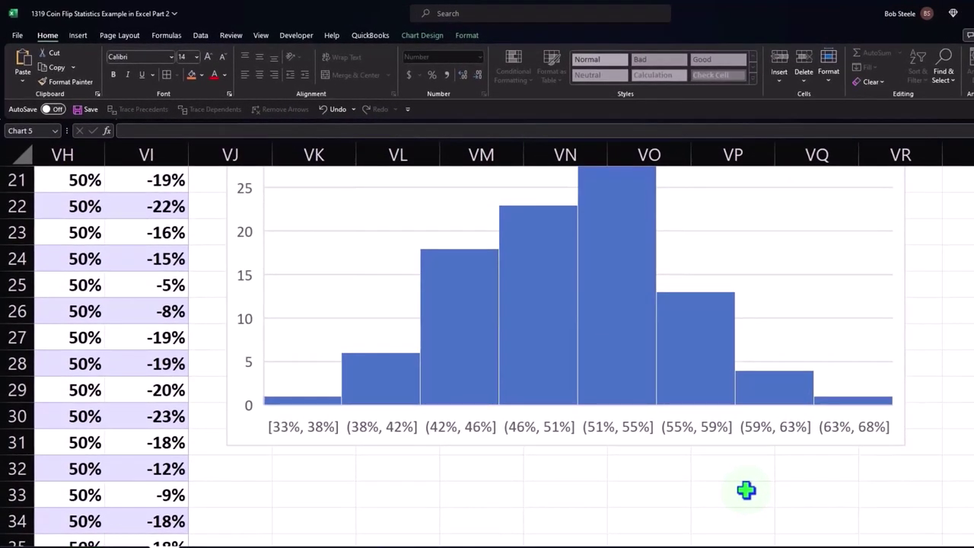
scroll(745, 490, "up", 6)
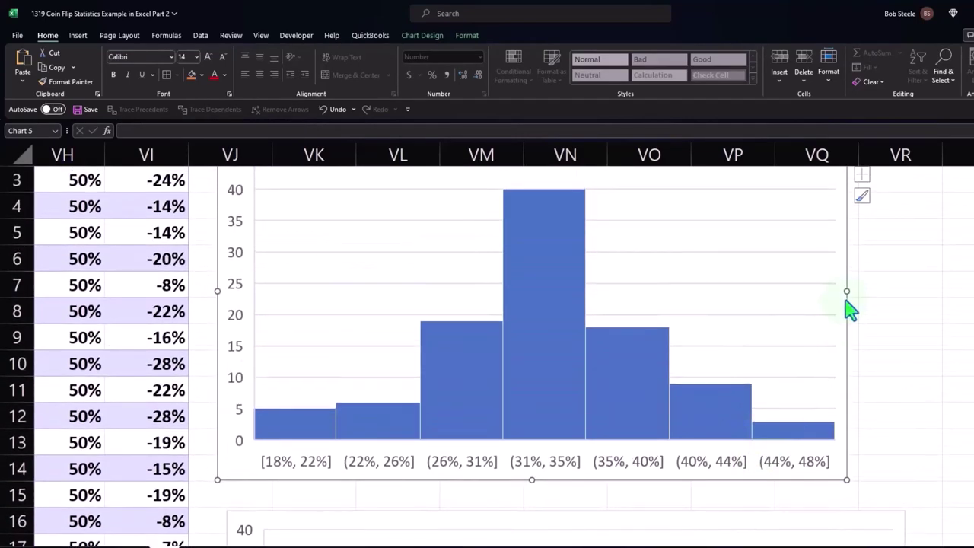